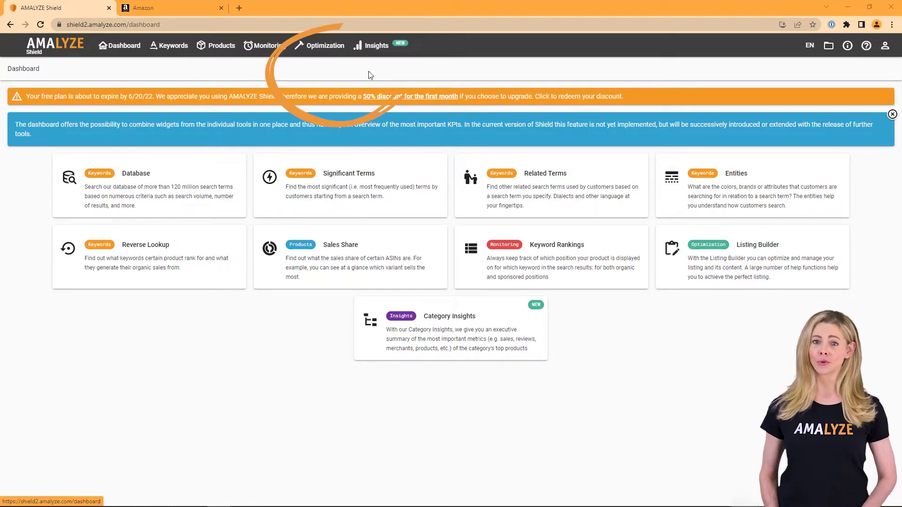
- Open the Listing Builder and start a new project to show the Import Data choices
mouse_move(319, 48)
click(333, 74)
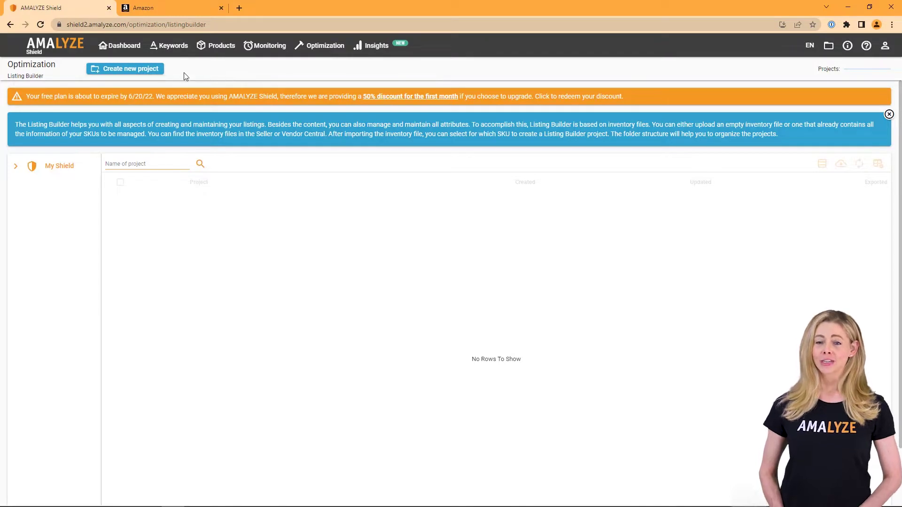
click(121, 71)
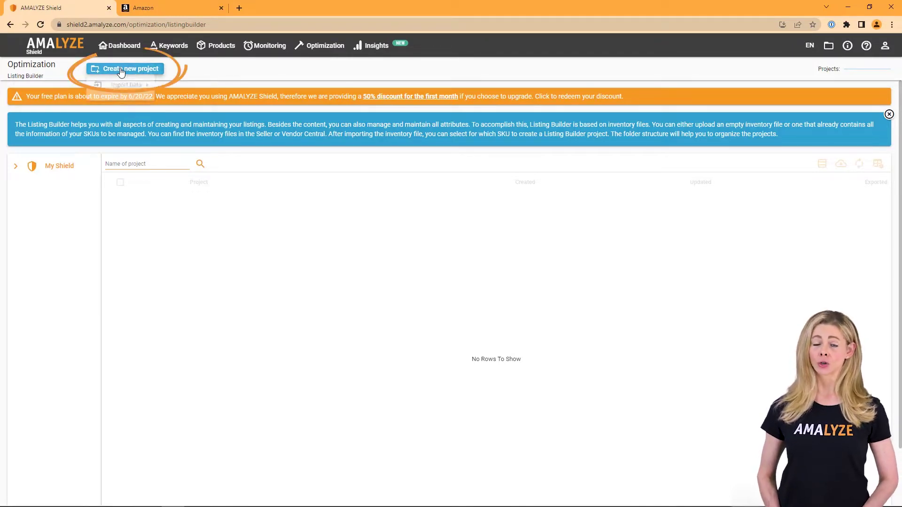
mouse_move(120, 86)
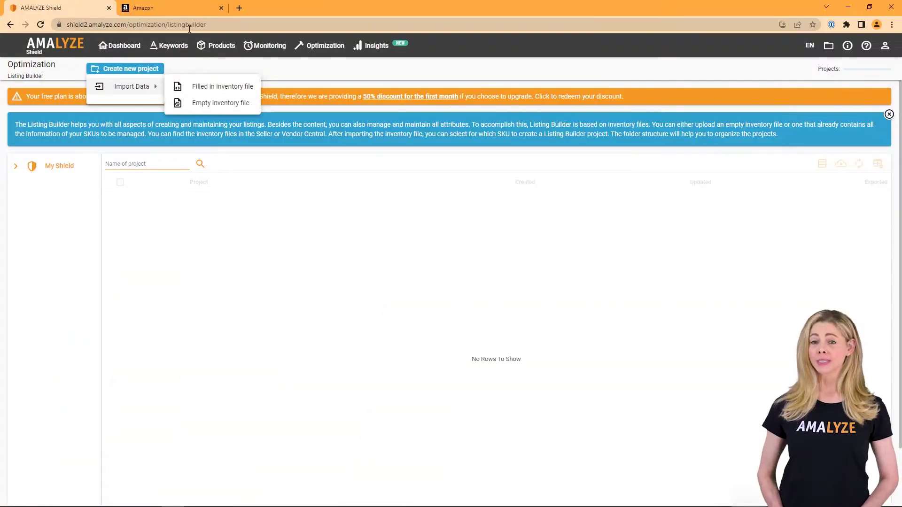
- In Seller Central, go to Inventory > Add Products via Upload
click(166, 8)
click(8, 44)
mouse_move(21, 88)
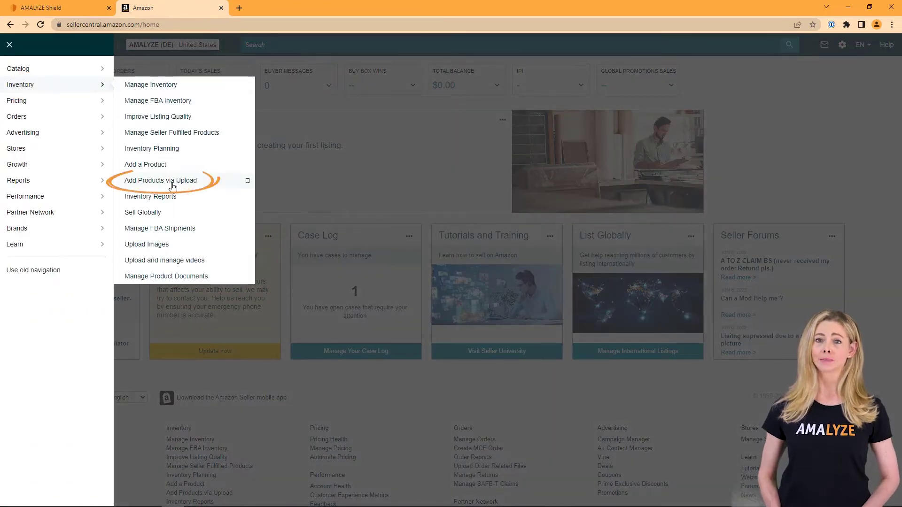
click(206, 182)
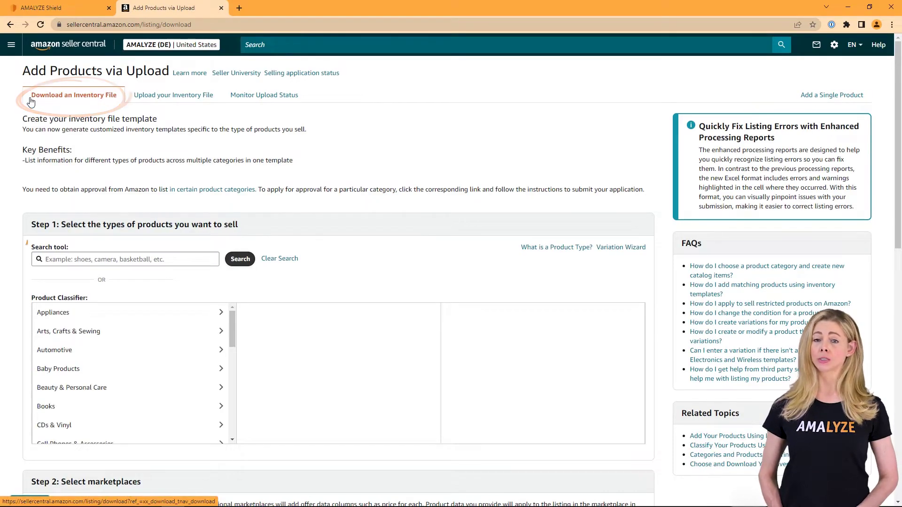
- Search product types for 'tras' and select Kitchen Trash Cans (TRASH CAN)
click(79, 259)
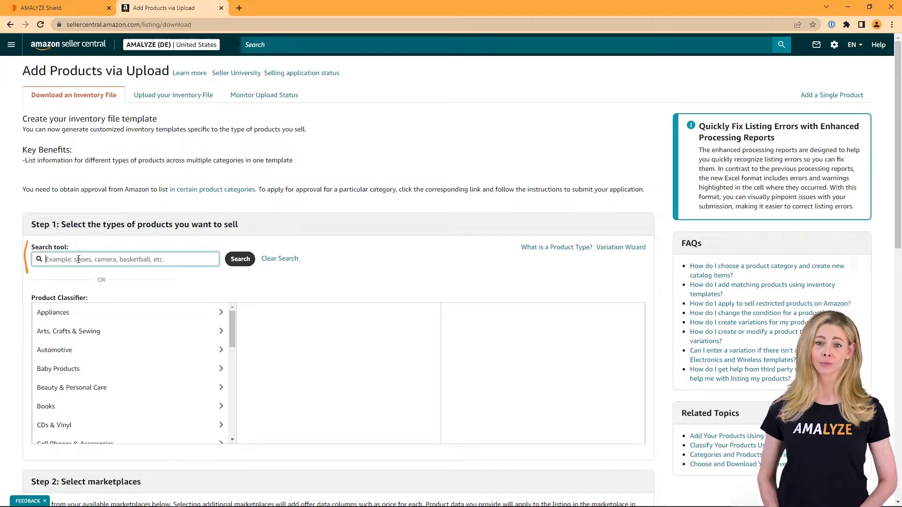
text(trash can)
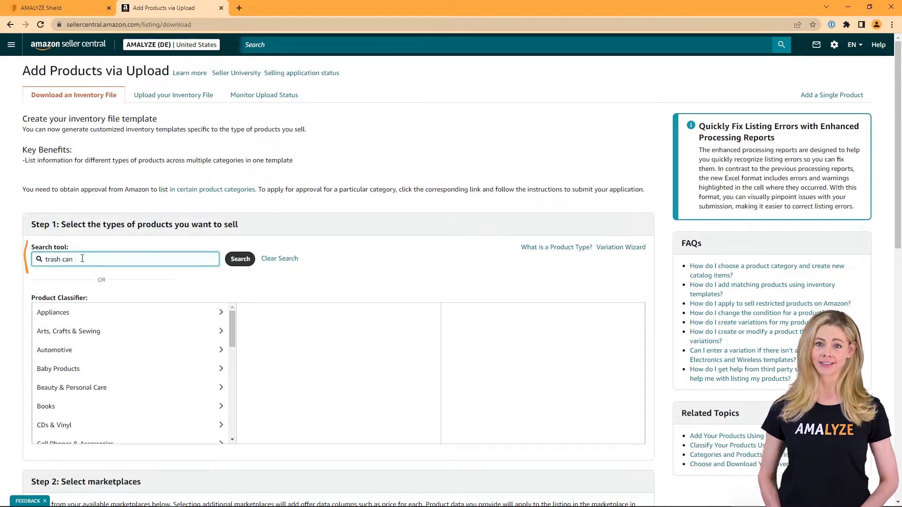
click(240, 261)
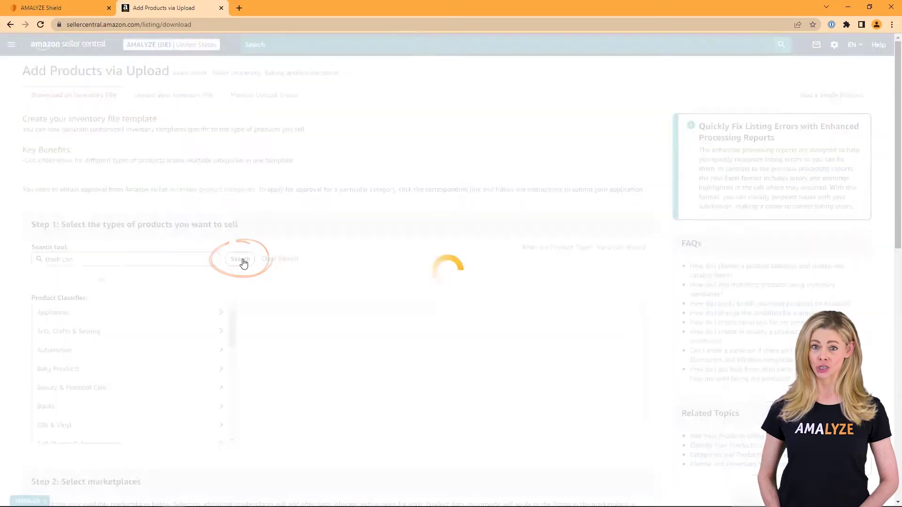
scroll(334, 239, down, 1)
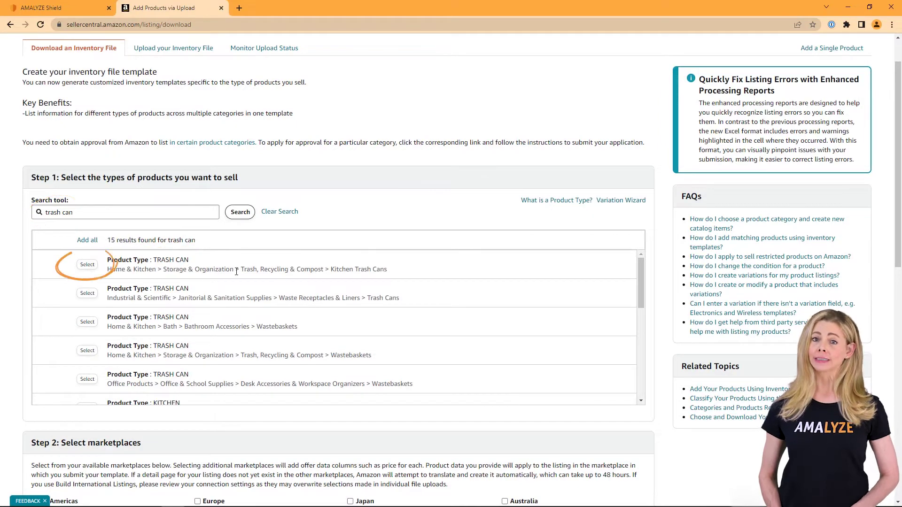
click(87, 265)
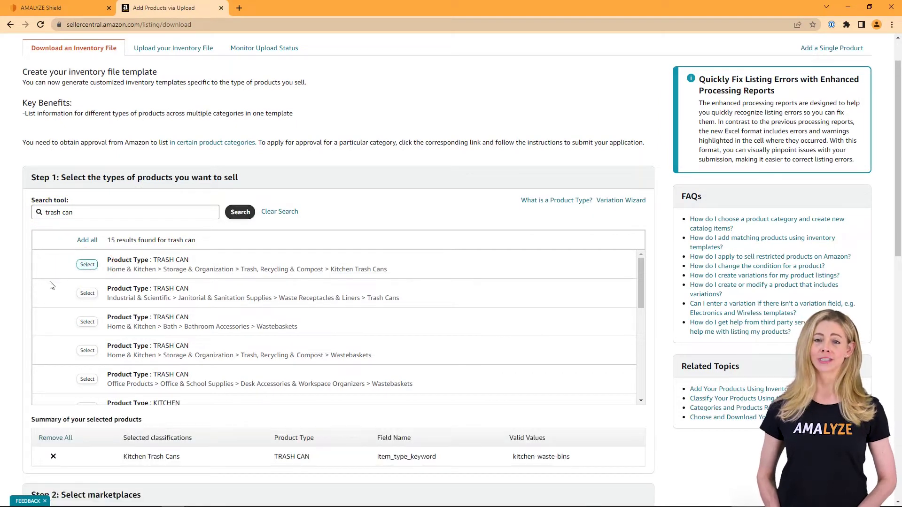
scroll(15, 328, down, 4)
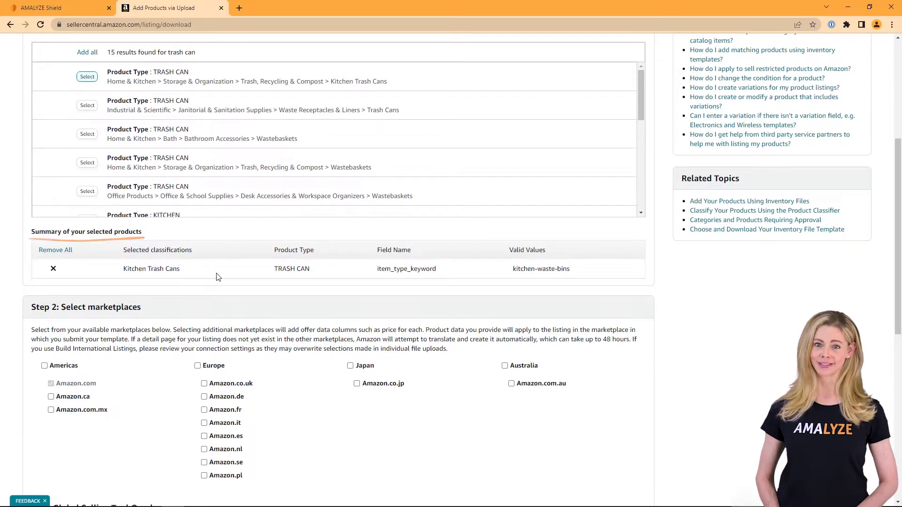
scroll(218, 278, down, 2)
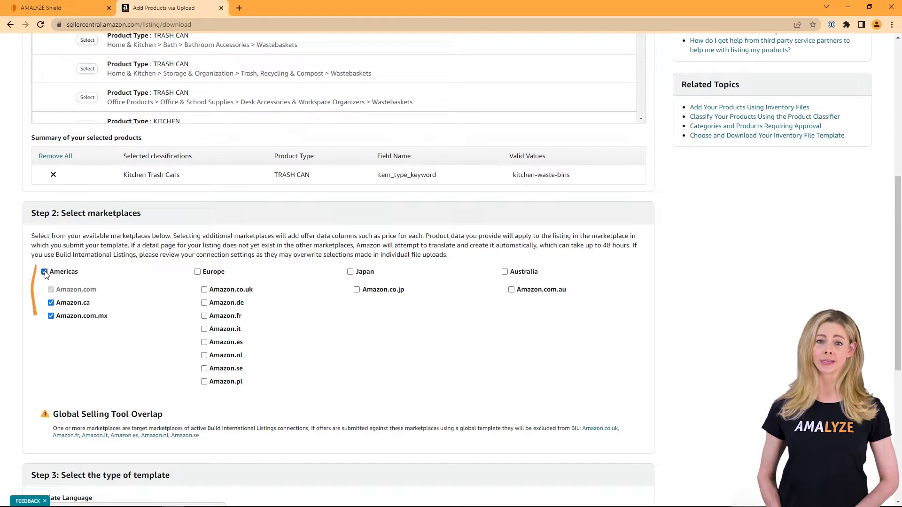
- Generate and download a Custom-mode Kitchen Trash Cans .xlsm template with all attribute groups added
scroll(58, 341, down, 5)
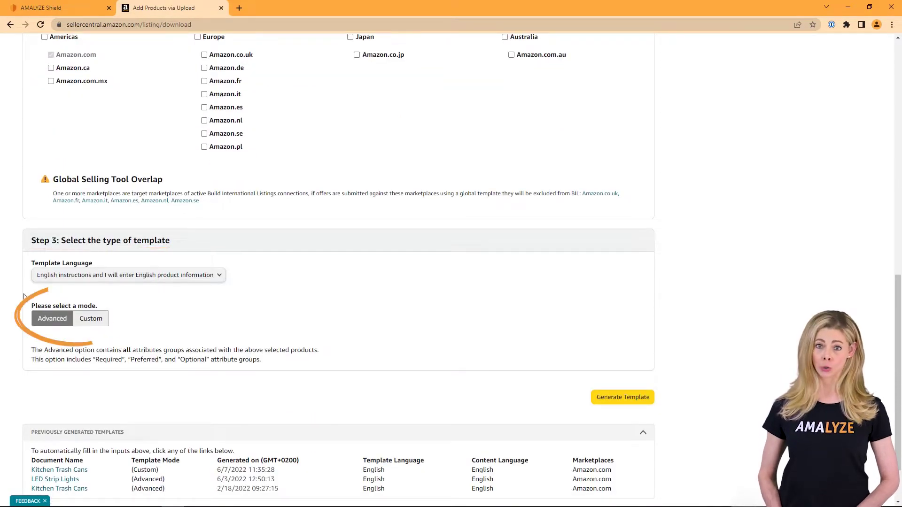
click(95, 322)
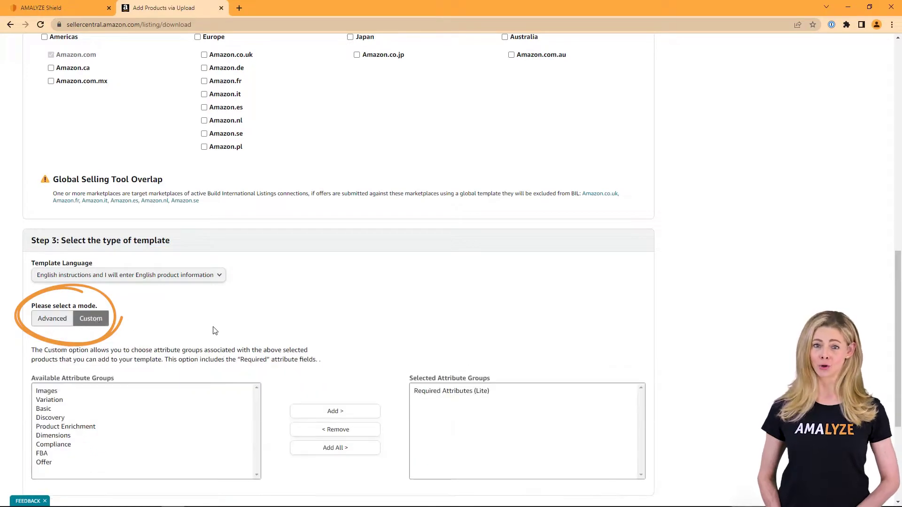
scroll(287, 357, down, 1)
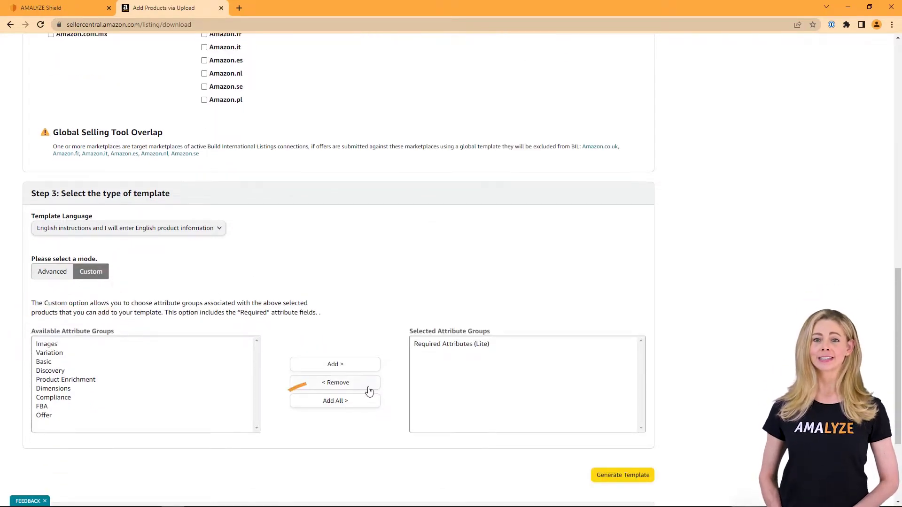
click(348, 403)
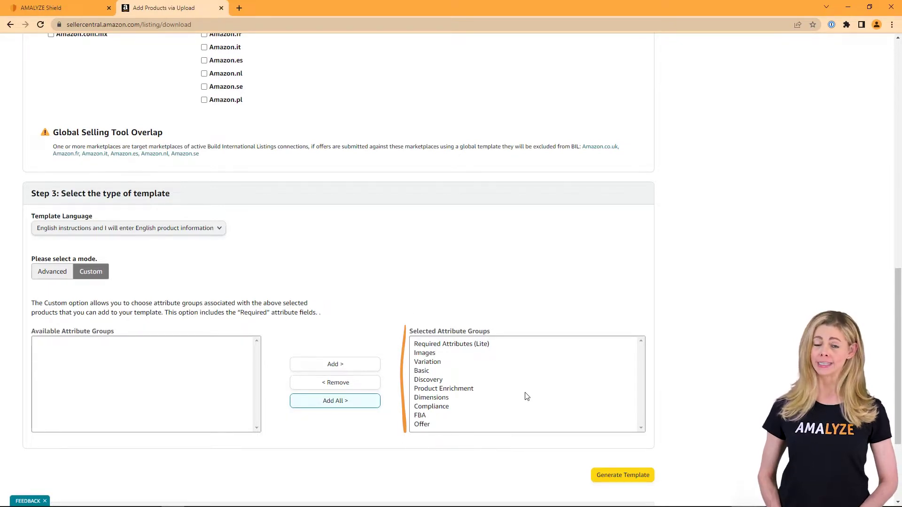
click(637, 481)
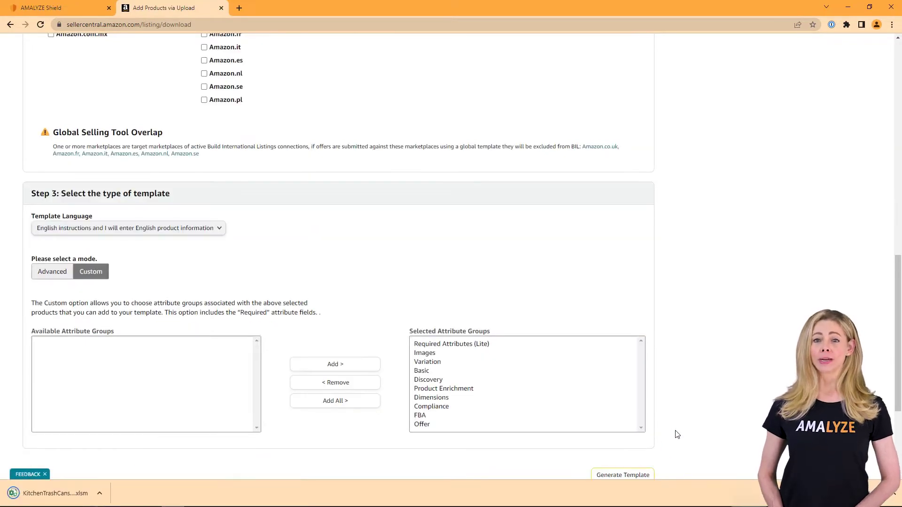
scroll(675, 433, down, 3)
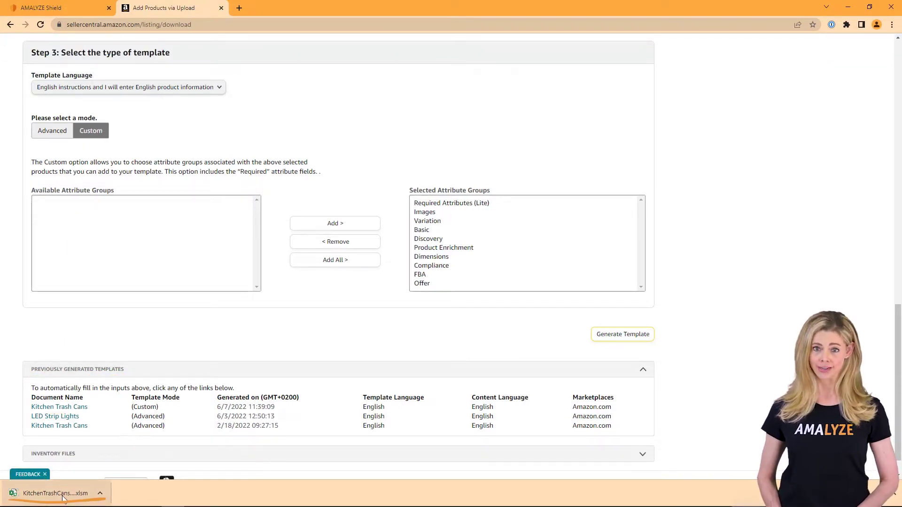
- In AMALYZE, import KitchenTrashCans as an empty inventory file into a new project
click(49, 8)
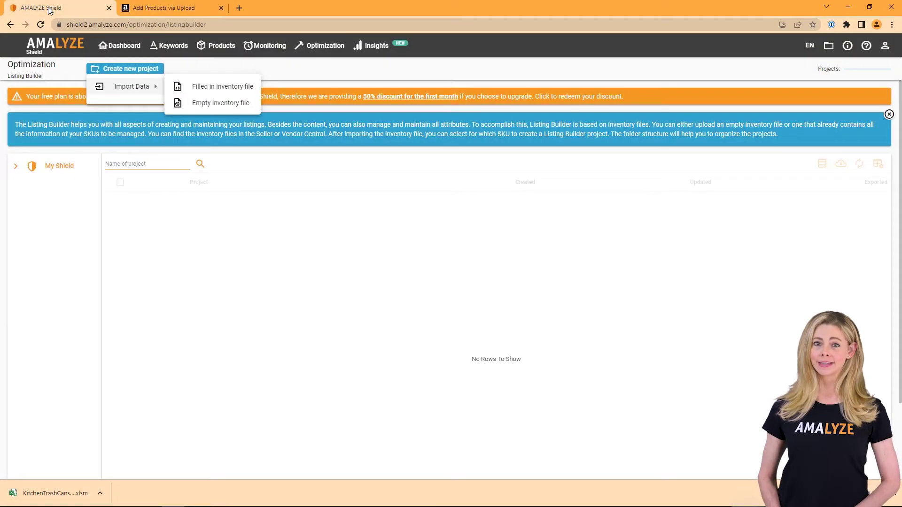
click(217, 103)
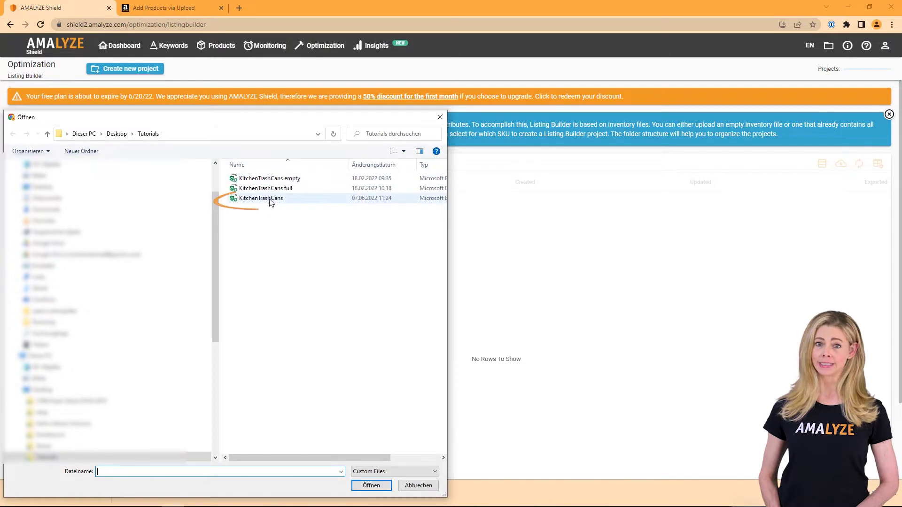
click(263, 198)
click(379, 489)
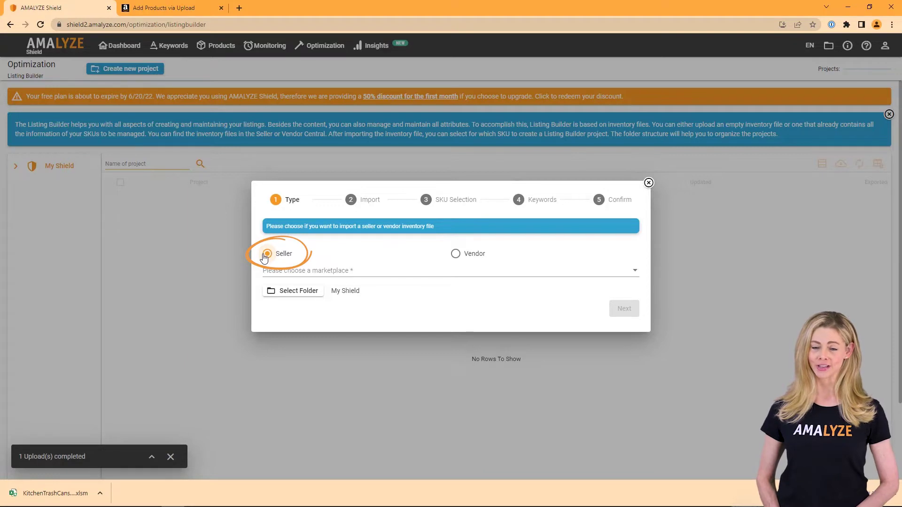
click(288, 274)
- Set the marketplace to amazon.com and run the import checks through to SKU Selection
click(302, 368)
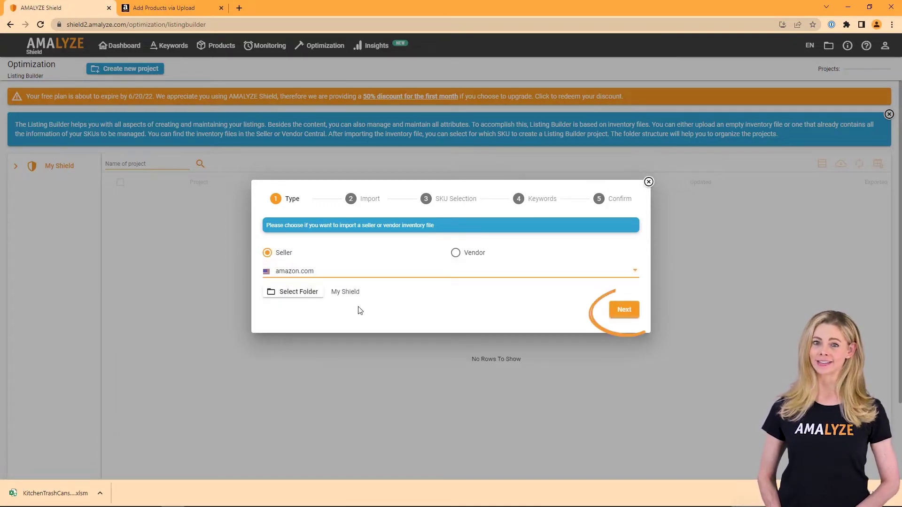
click(624, 310)
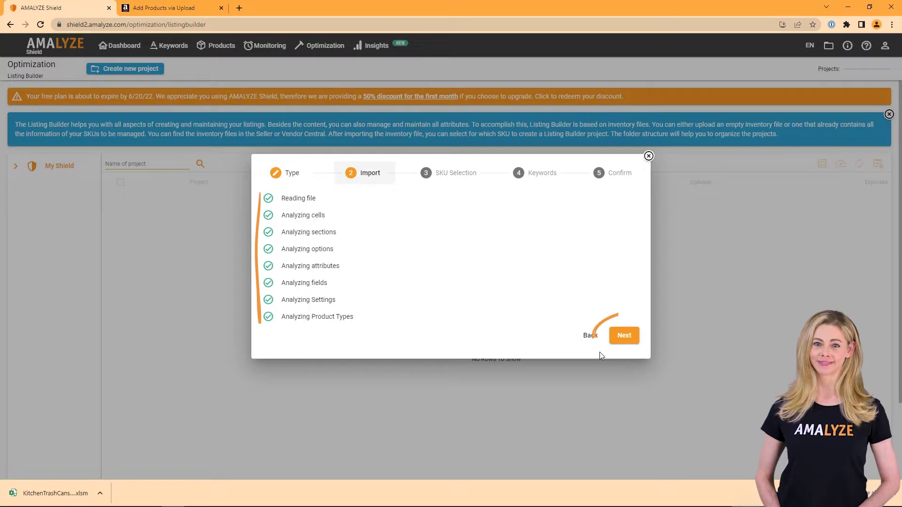
click(635, 337)
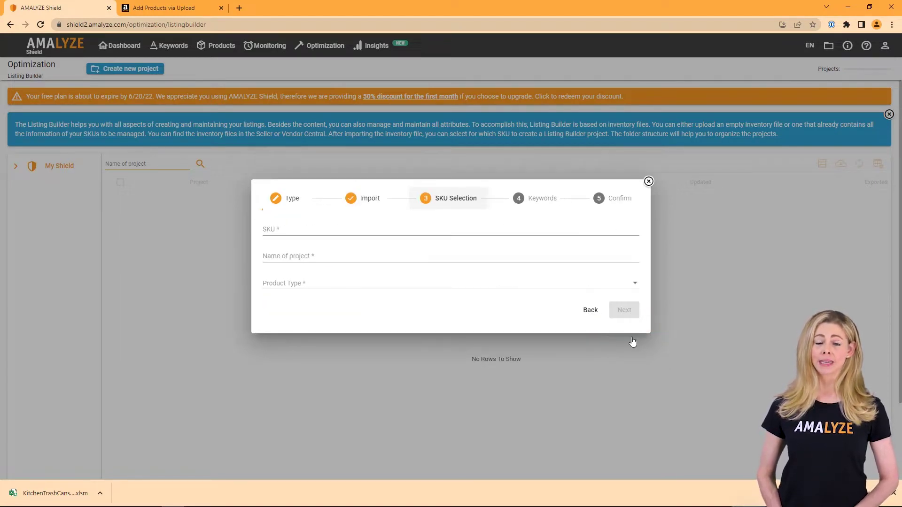
- Enter SKU Trash Can 15L, project name 'Trash can' and product type trashcan
click(290, 230)
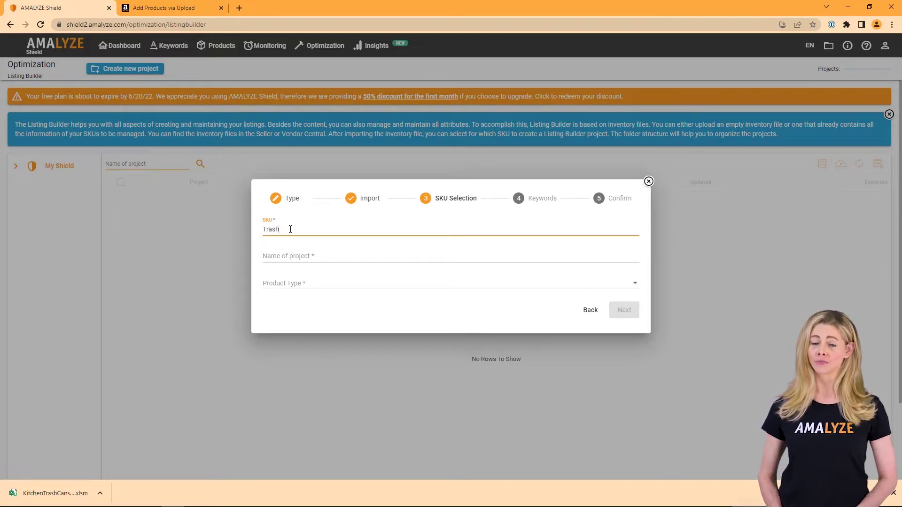
click(283, 256)
text(Trash can)
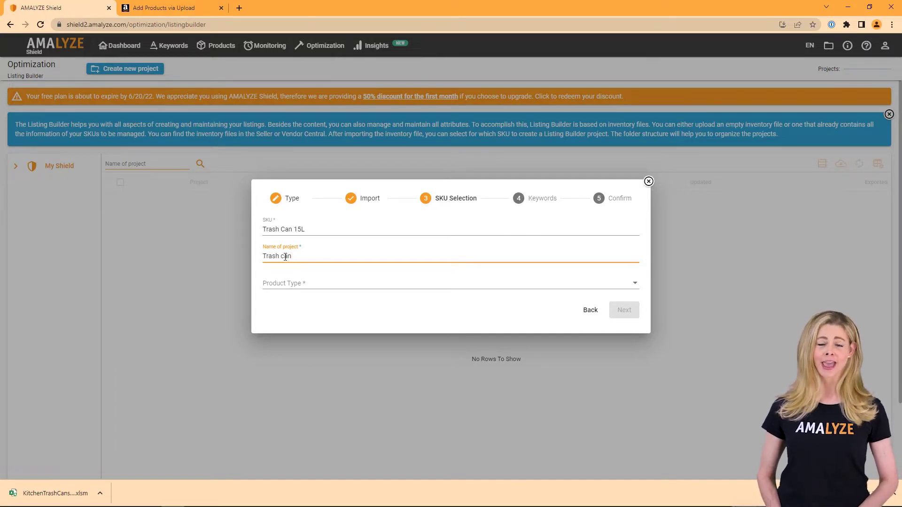
click(286, 284)
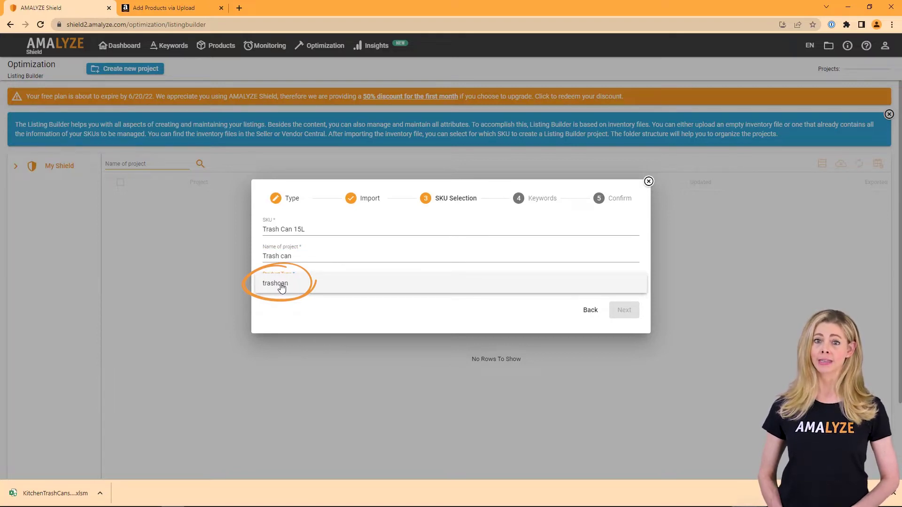
click(282, 287)
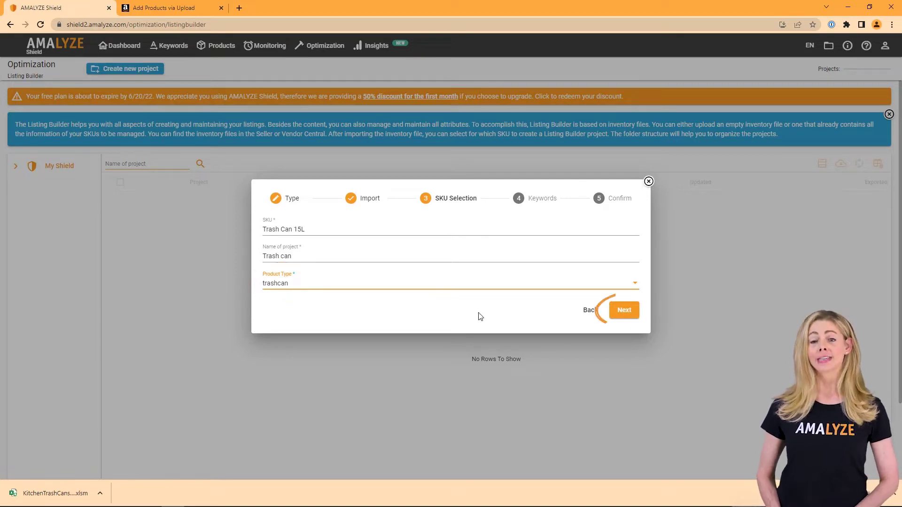
click(627, 315)
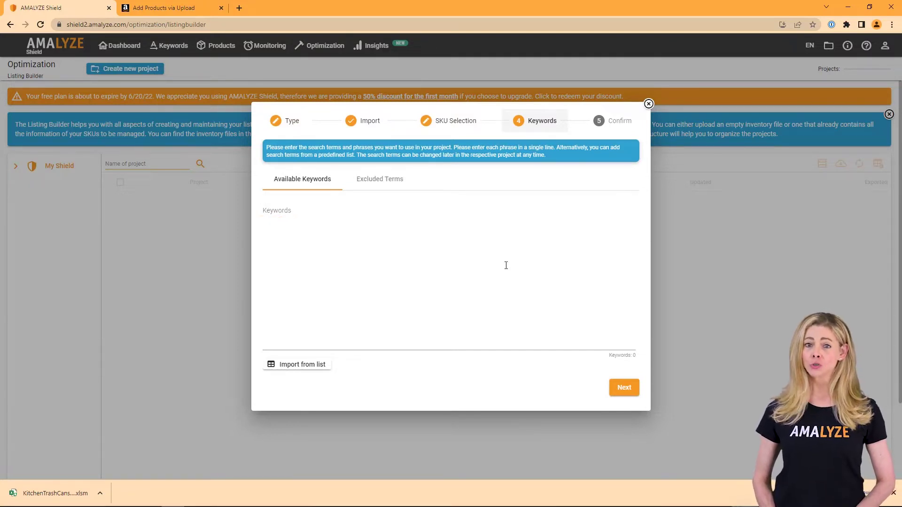
- Add keywords Trash and Can, then confirm and submit the Trash can project
click(279, 213)
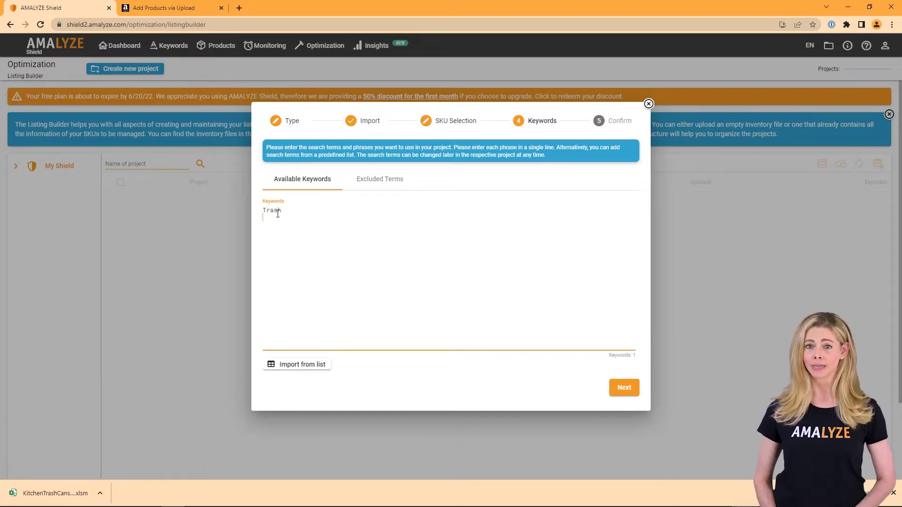
click(301, 367)
click(627, 389)
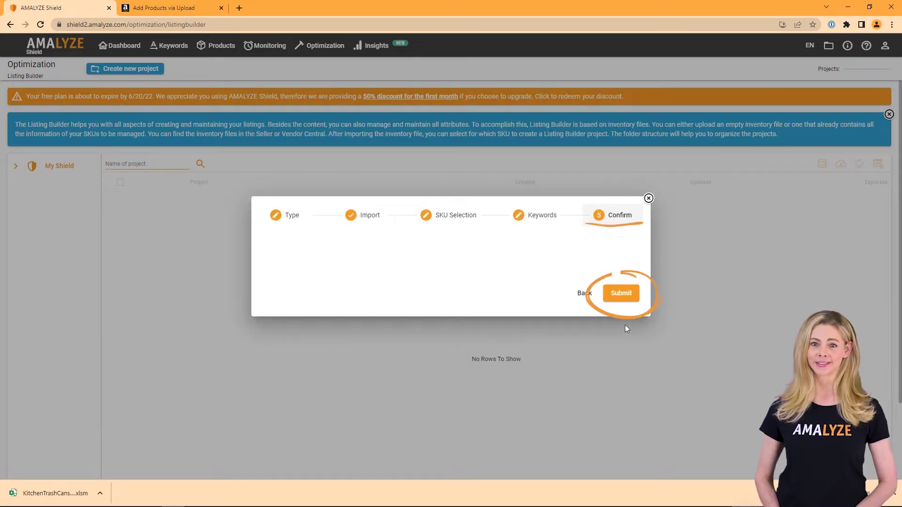
click(624, 296)
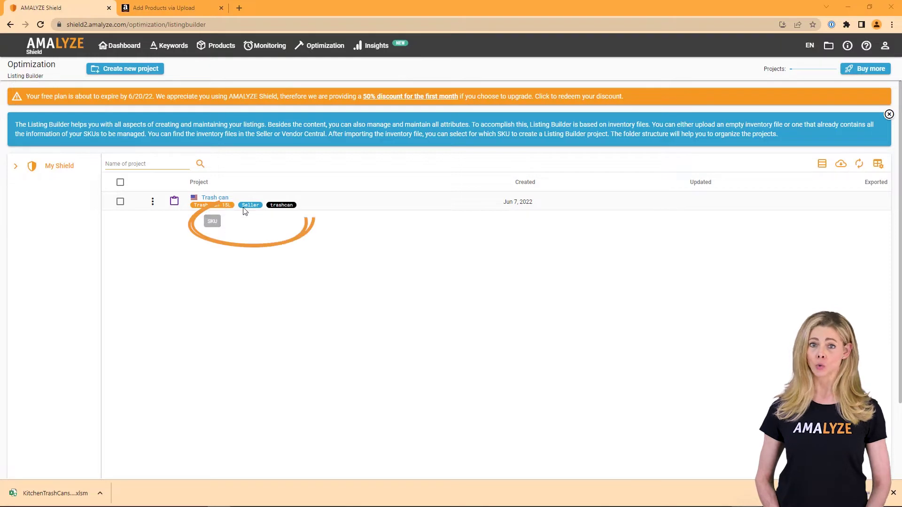
- Check the Trash can project's tags, then start another new project via Import Data
mouse_move(249, 209)
mouse_move(286, 208)
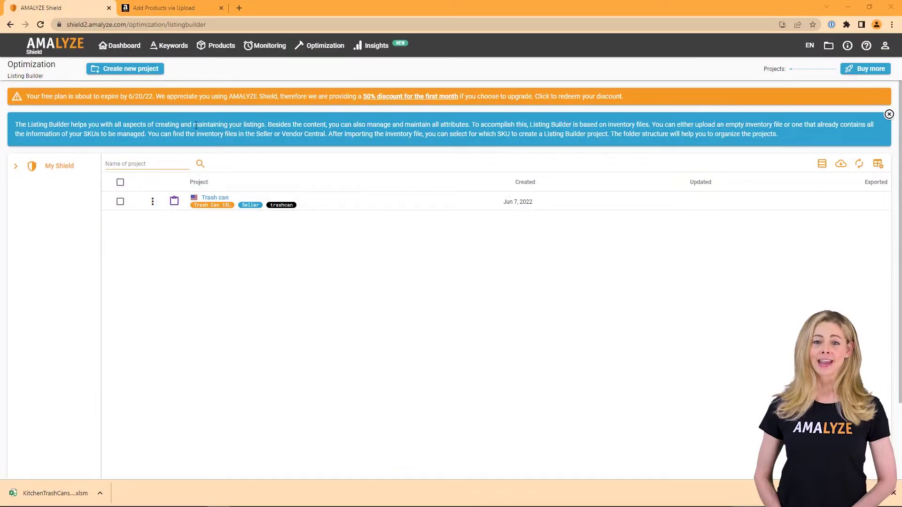
click(142, 70)
mouse_move(136, 87)
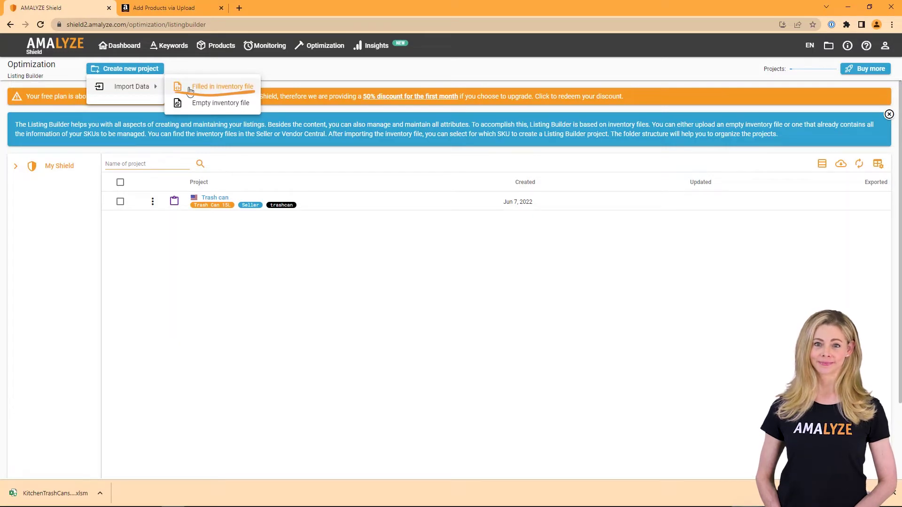
- In Seller Central, go to Inventory > Inventory Reports
click(178, 8)
scroll(19, 66, up, 15)
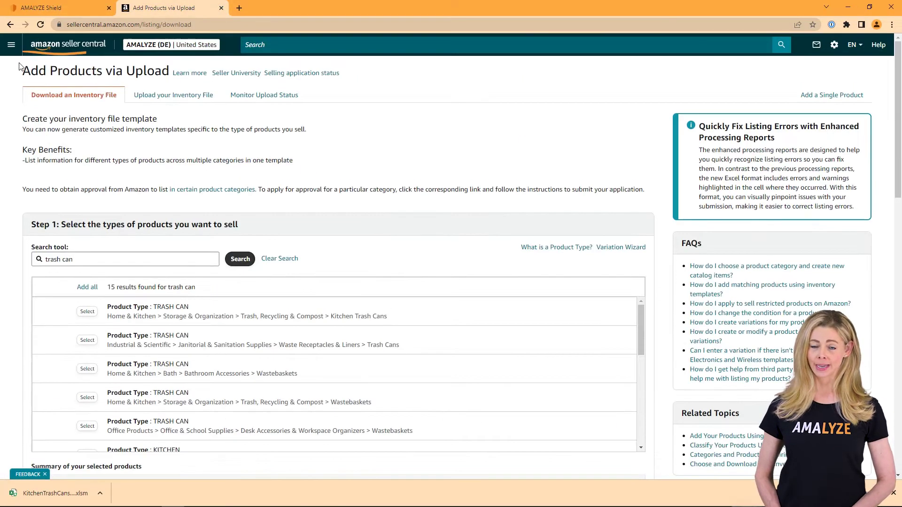
click(13, 51)
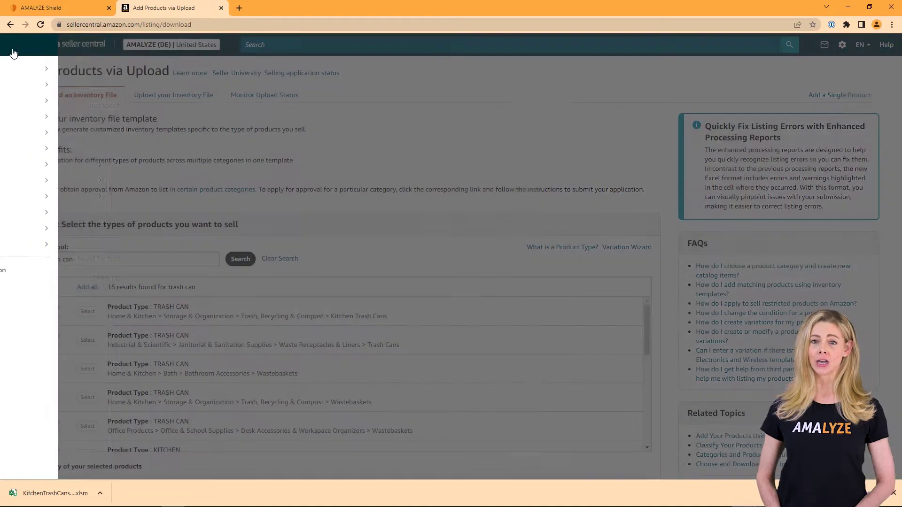
mouse_move(27, 86)
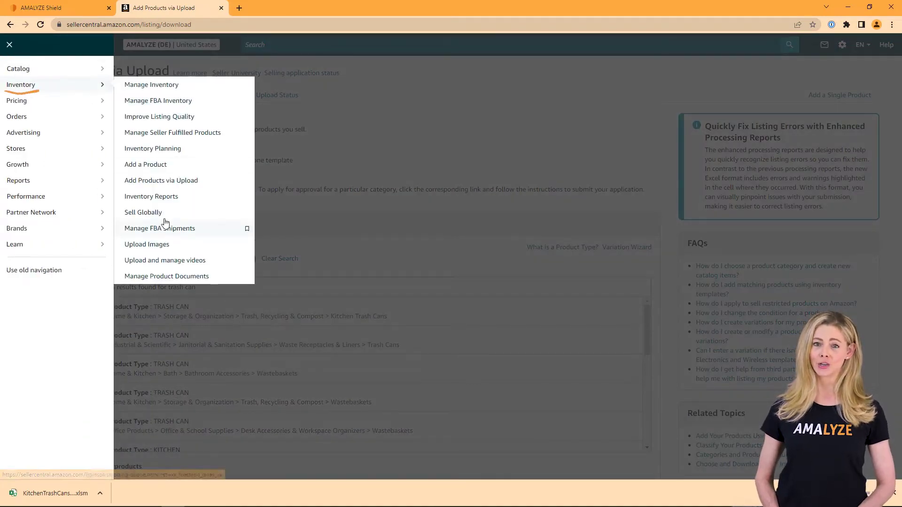
click(166, 198)
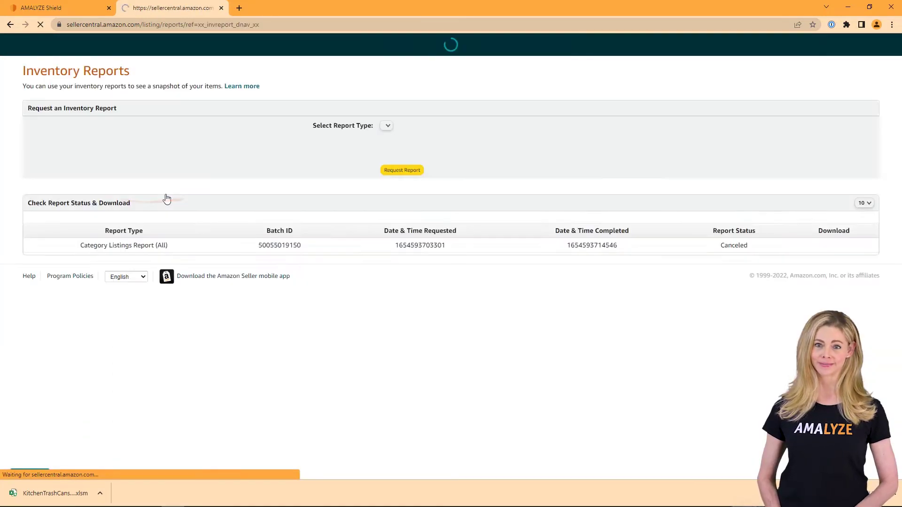
- Request a Category Listings Report: category All, created after 05/11/2022, status All
click(411, 128)
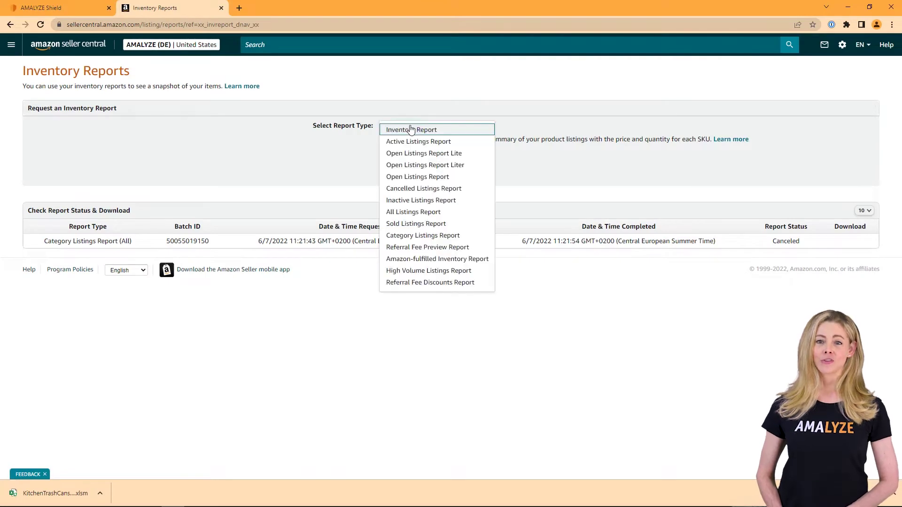
click(455, 237)
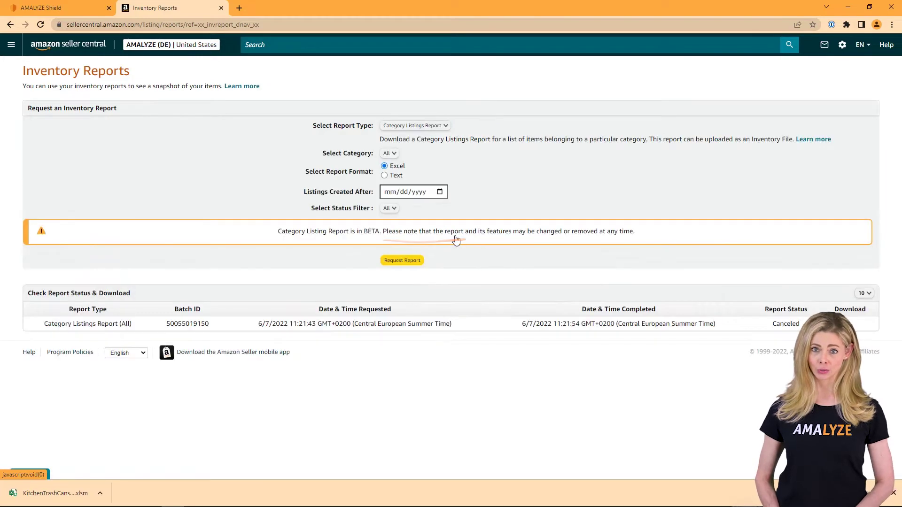
click(394, 155)
click(396, 158)
click(410, 194)
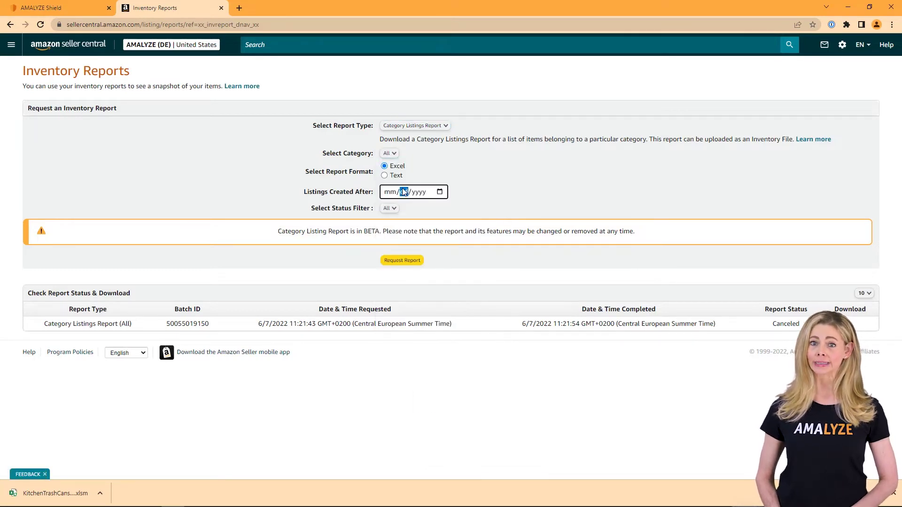
click(440, 192)
click(455, 210)
click(431, 254)
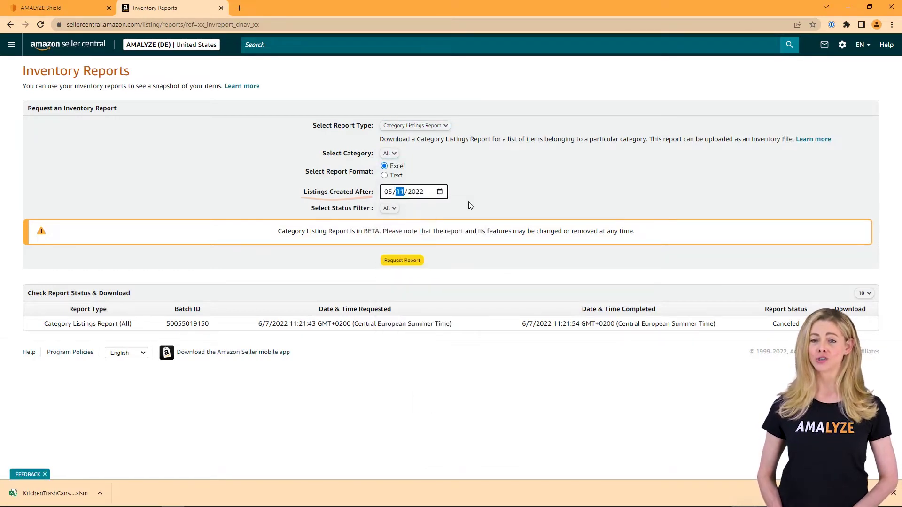
click(389, 209)
click(461, 210)
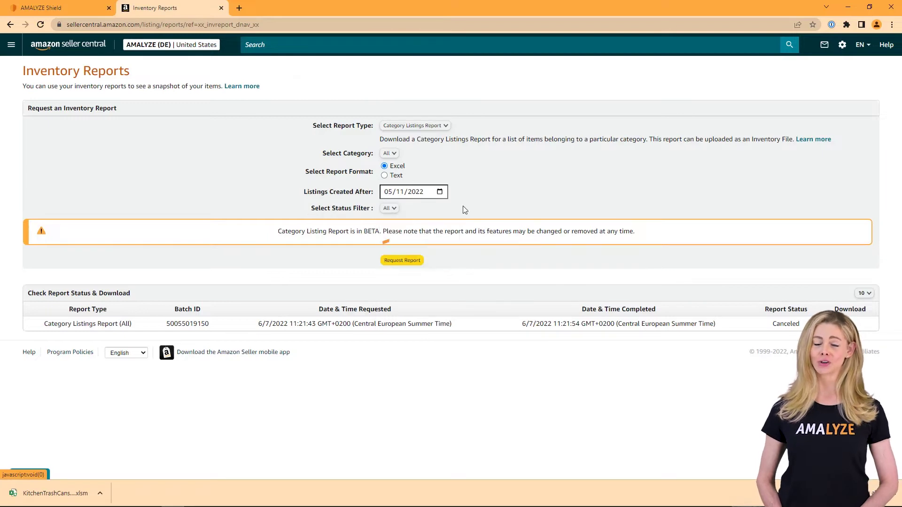
click(405, 261)
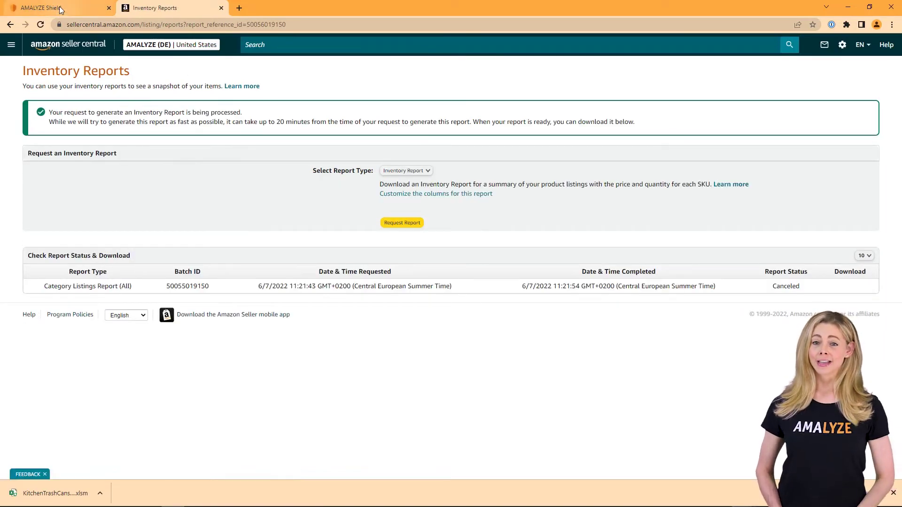
triple_click(280, 121)
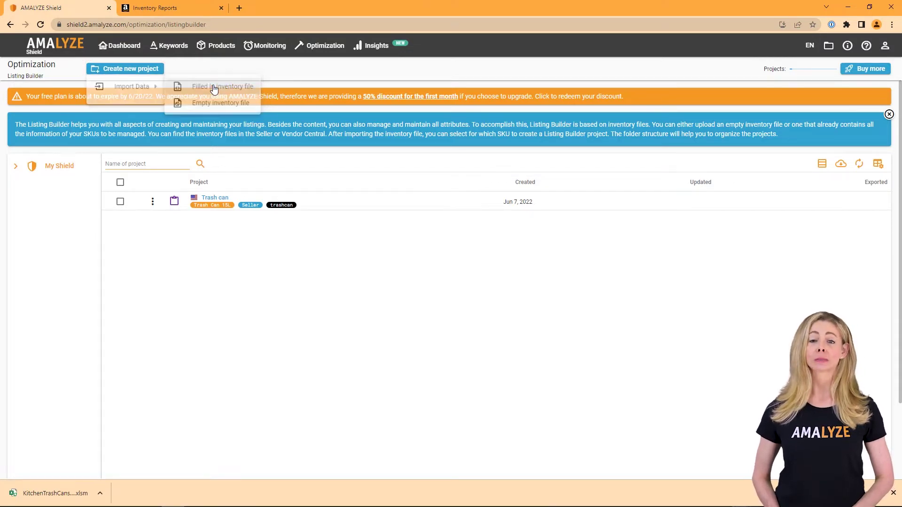
- Upload 'KitchenTrashCans full.xlsm' as a filled-in inventory file for a new project
click(213, 87)
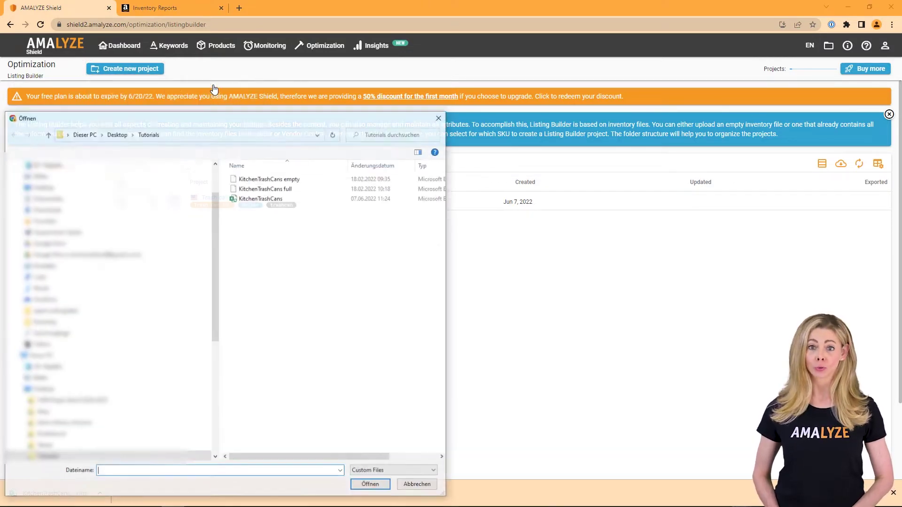
click(289, 189)
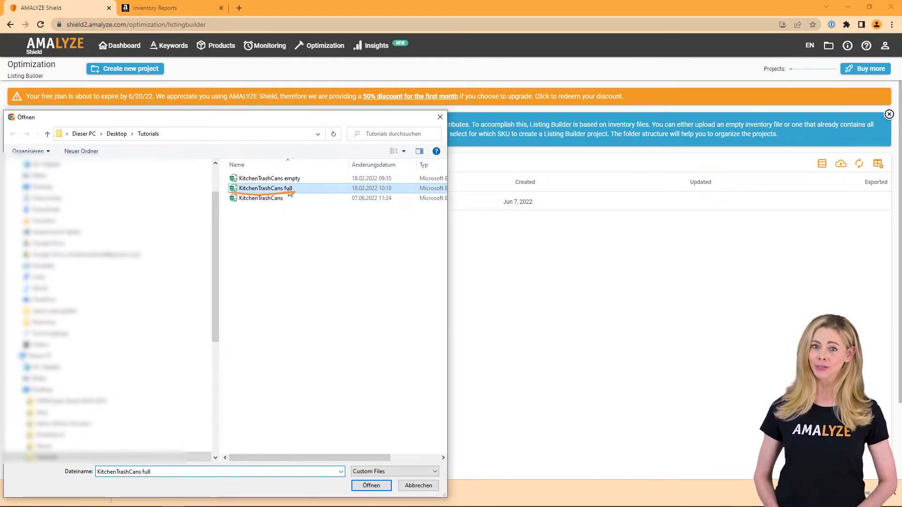
click(371, 485)
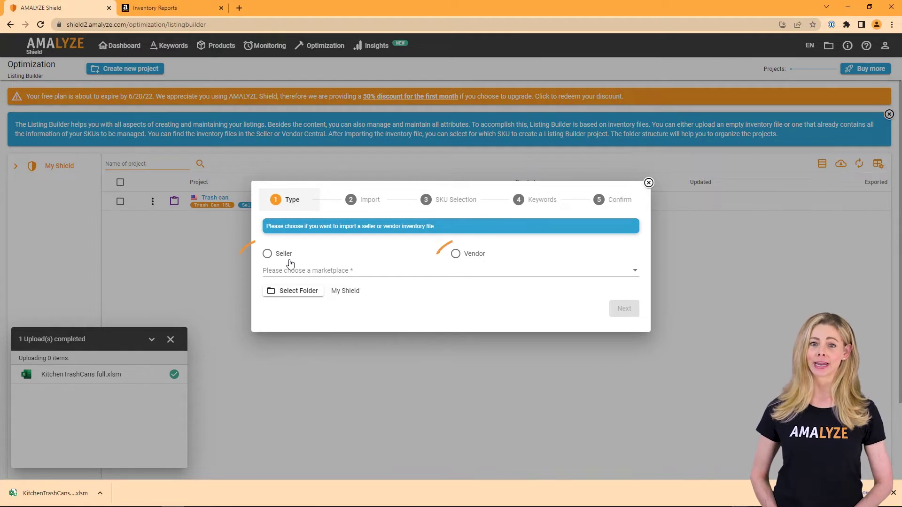
- Set up a seller inventory file import for amazon.com into the Project Trash Can folder
click(267, 254)
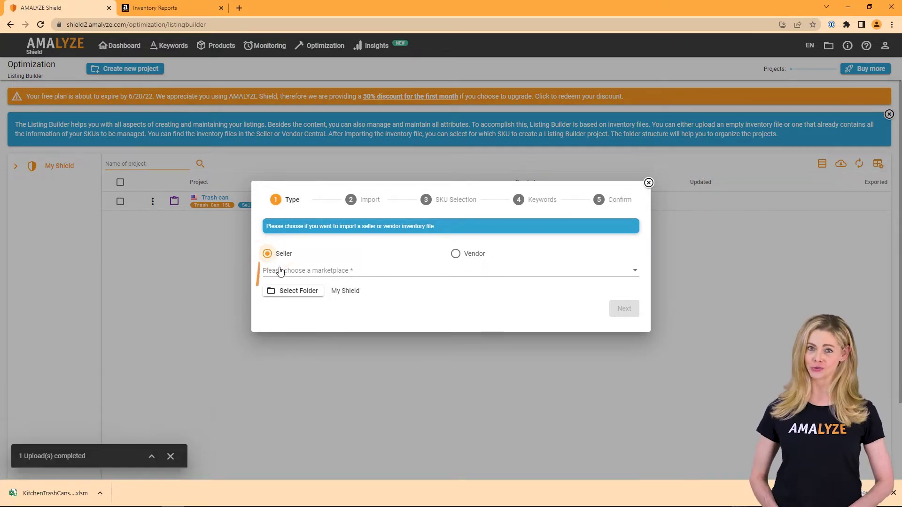
click(281, 271)
click(296, 369)
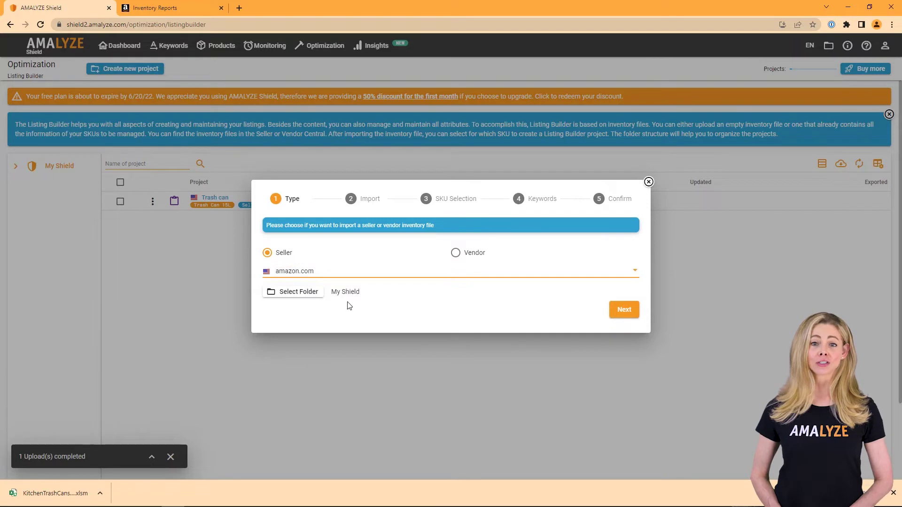
click(300, 293)
mouse_move(306, 310)
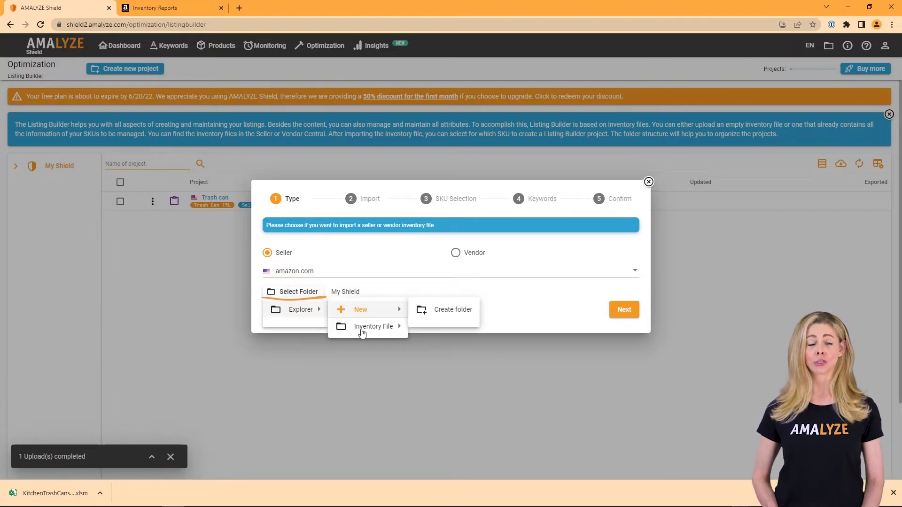
mouse_move(394, 332)
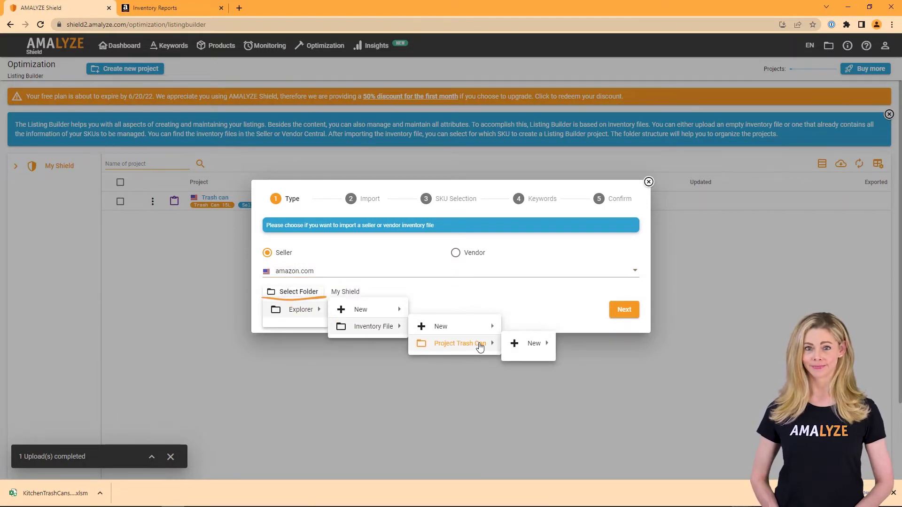
click(480, 347)
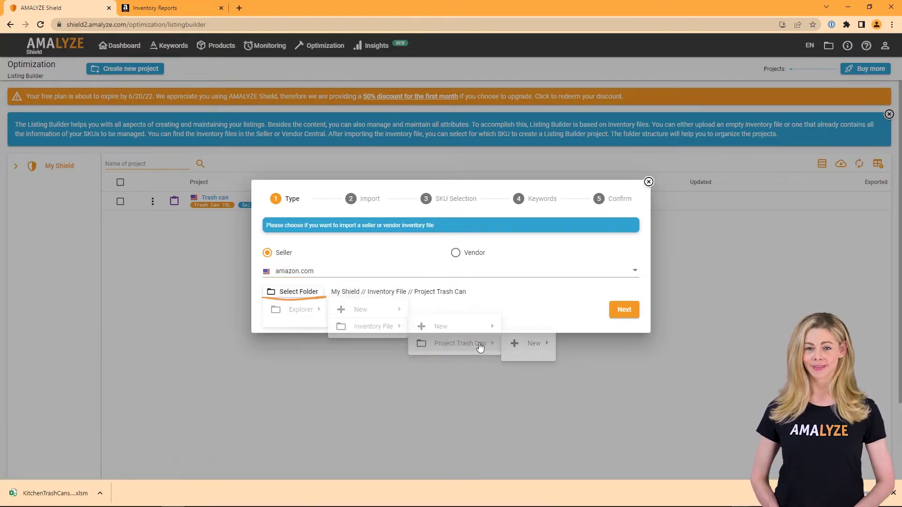
click(619, 312)
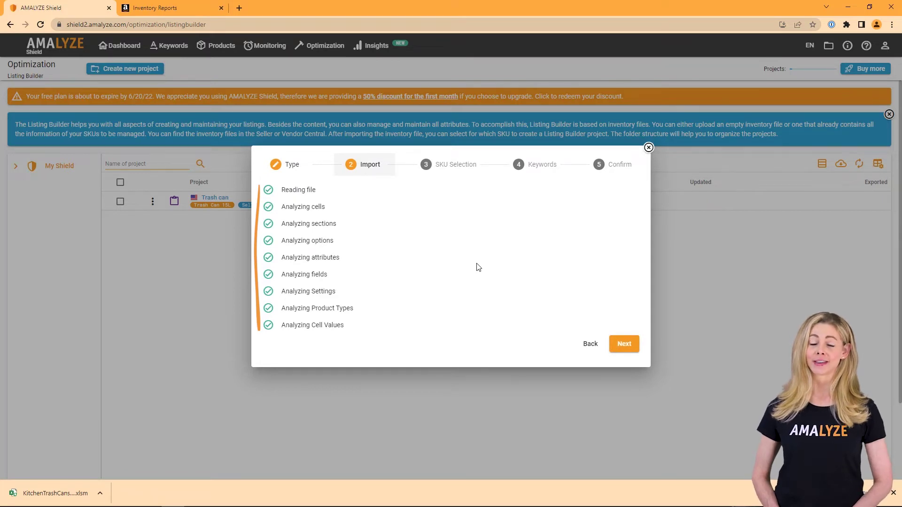
- Import the 16 Gal/60L, 10 Gal/40L and 5 Gal/20L SKUs without keywords, then expand My Shield > Inventory File
click(626, 345)
click(308, 177)
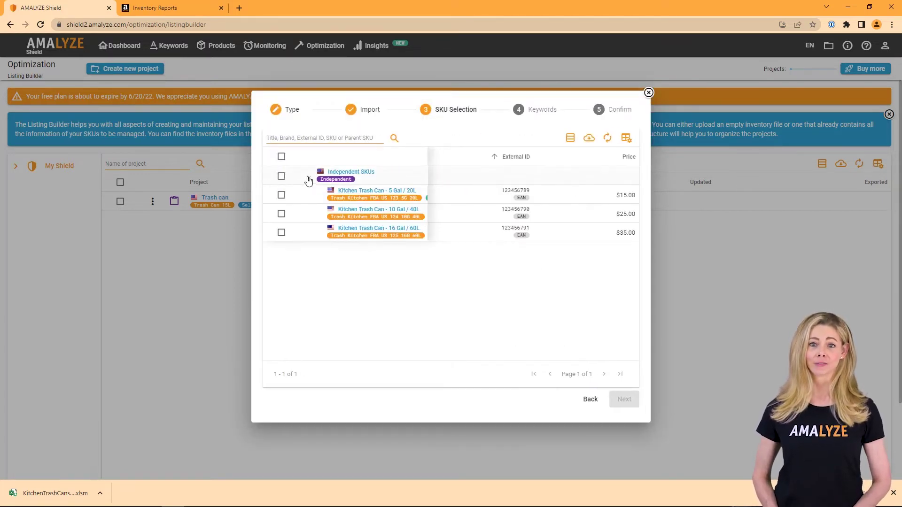
click(281, 232)
click(282, 214)
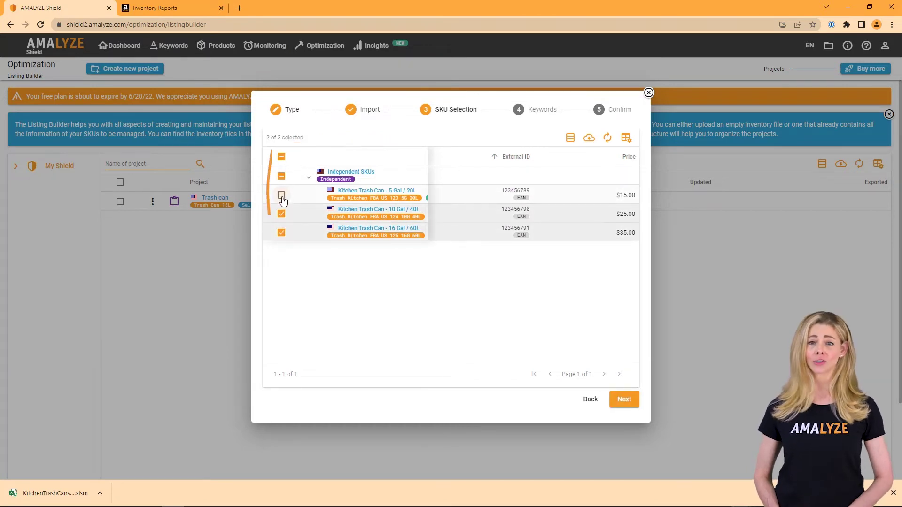
click(281, 195)
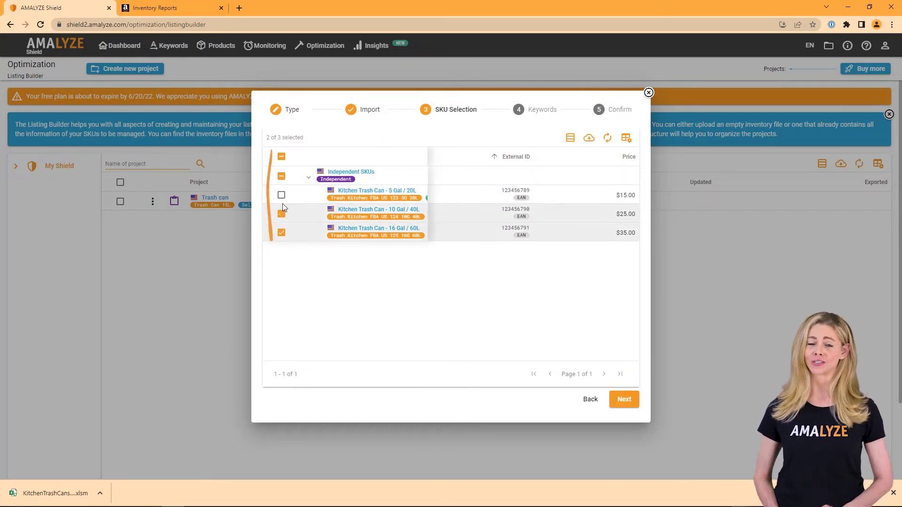
click(624, 400)
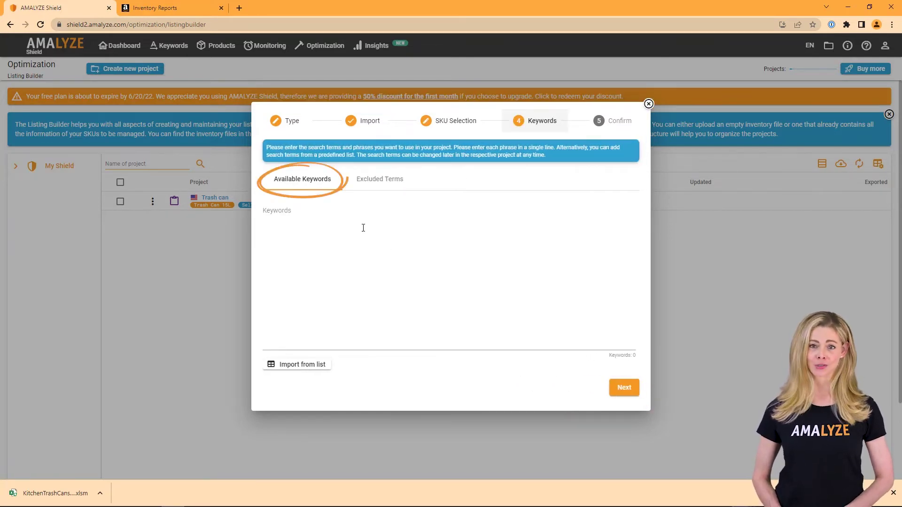
click(625, 391)
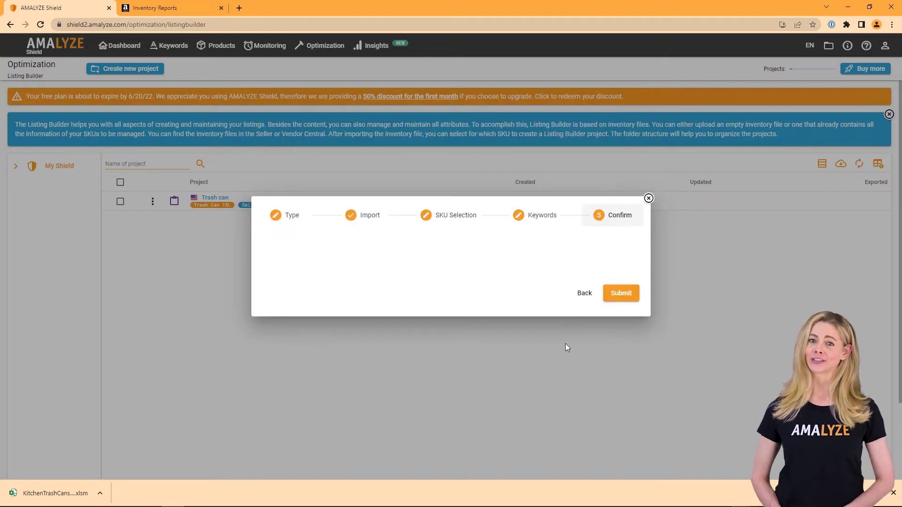
click(620, 297)
click(18, 166)
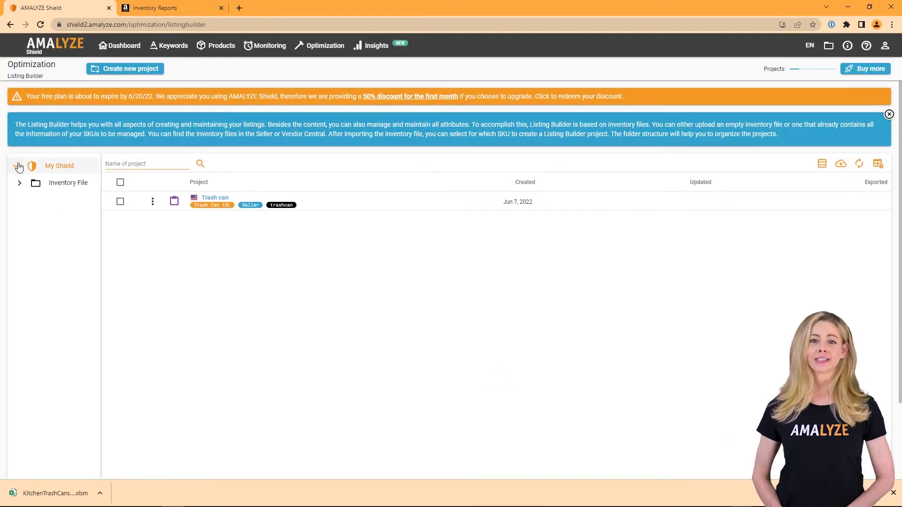
click(19, 183)
- Open the Project Trash Can folder to show its three Kitchen Trash Can projects
click(54, 202)
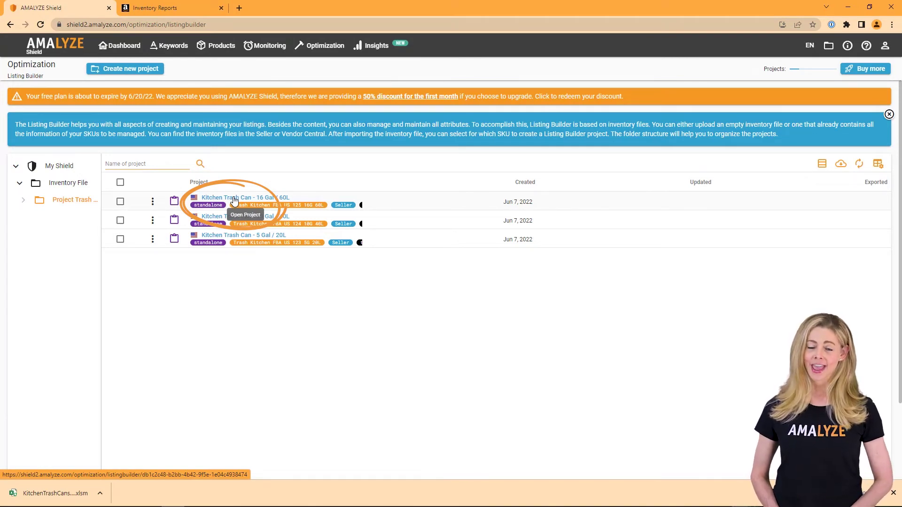
- Leave only the 5 Gal/20L project selected in the project list
click(120, 202)
click(120, 221)
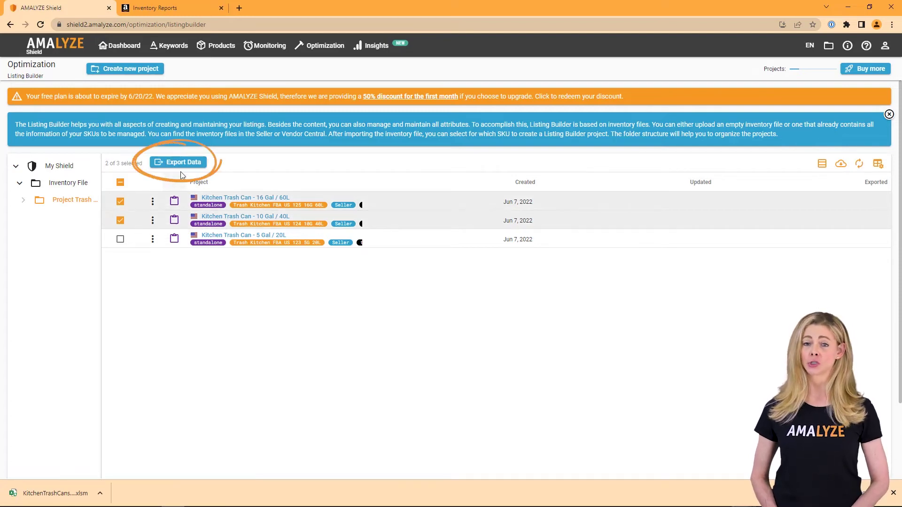
click(120, 240)
click(121, 220)
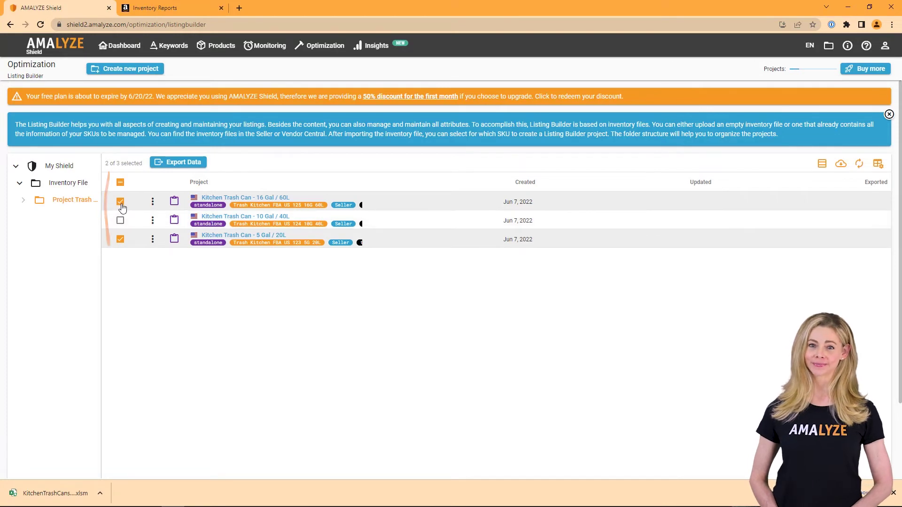
click(121, 202)
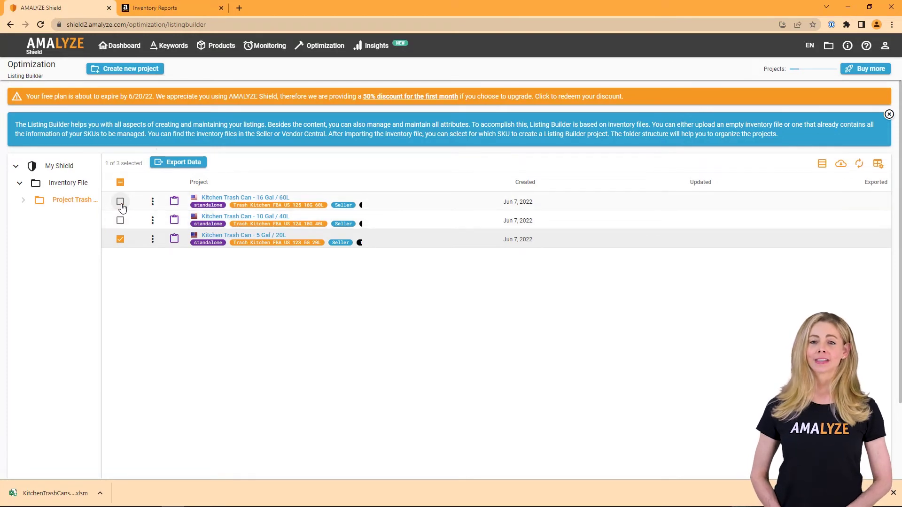
- Export it as an inventory file with Variation and Discovery fields, then go to Seller Central
click(190, 163)
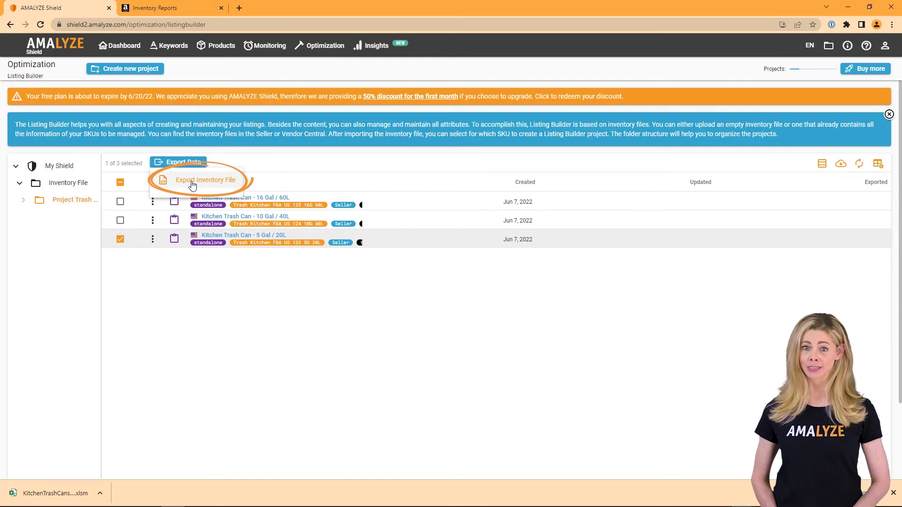
click(192, 184)
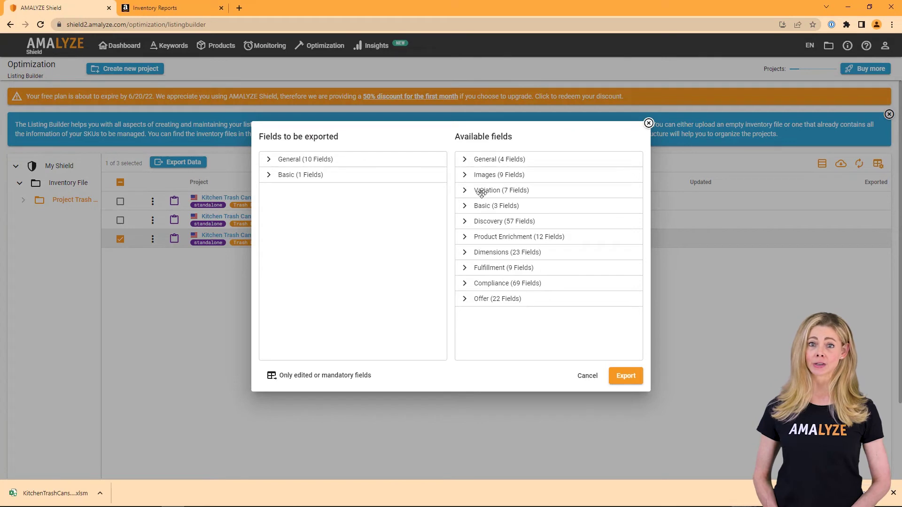
drag(481, 194, 338, 214)
drag(476, 207, 329, 210)
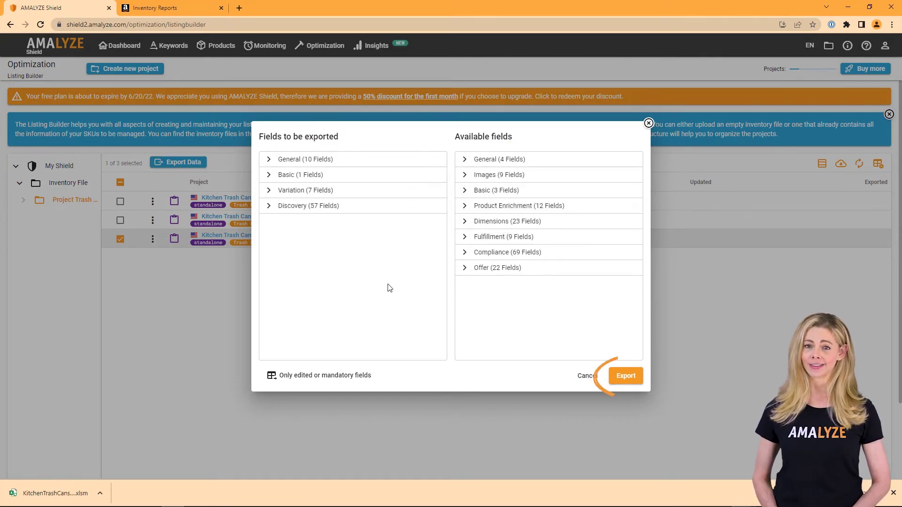
click(632, 378)
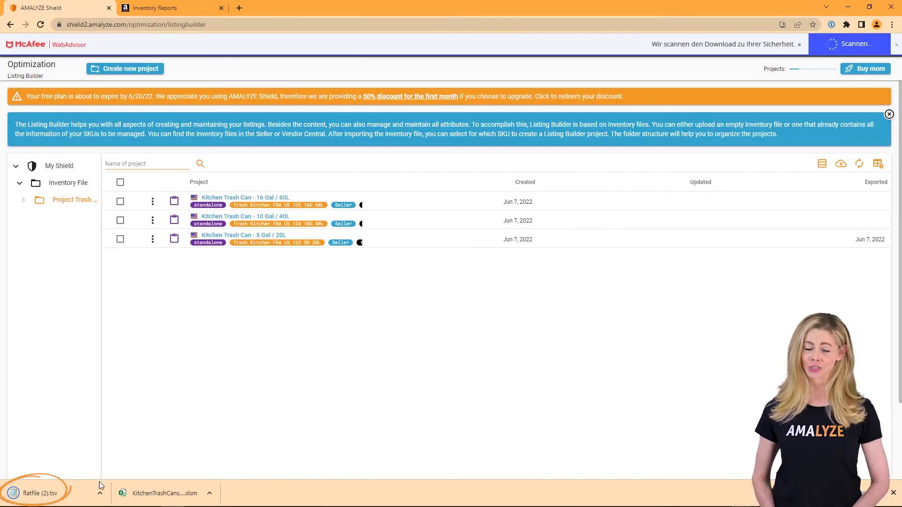
click(155, 8)
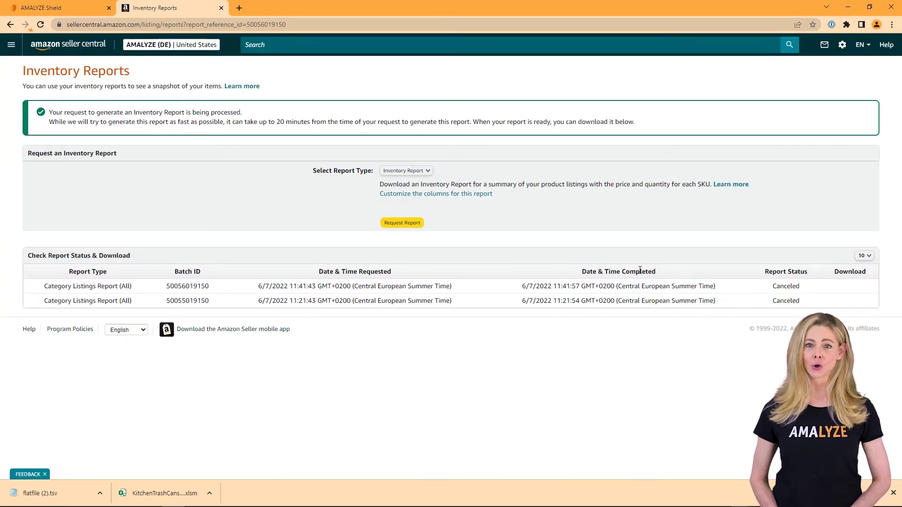
- Upload flatfile (2).tsv through Seller Central's Add Products via Upload inventory file page
click(77, 50)
click(12, 44)
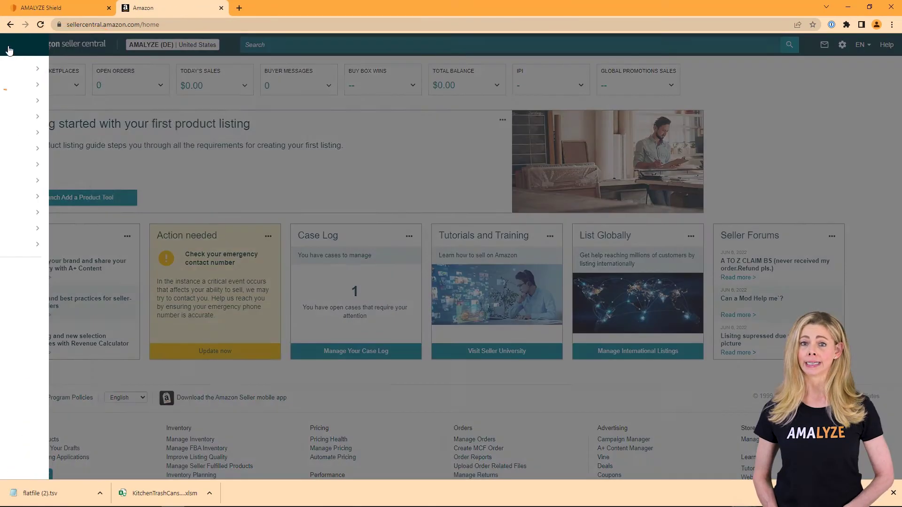
mouse_move(48, 90)
click(164, 181)
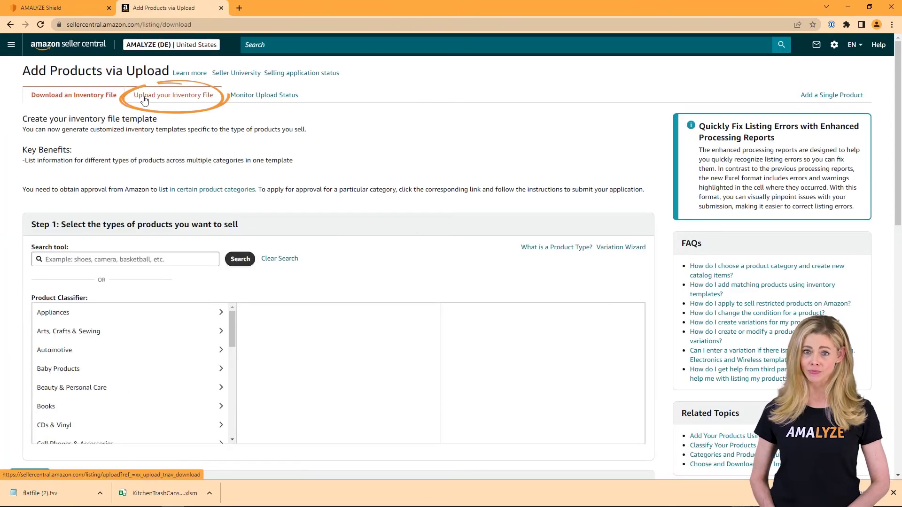
click(146, 100)
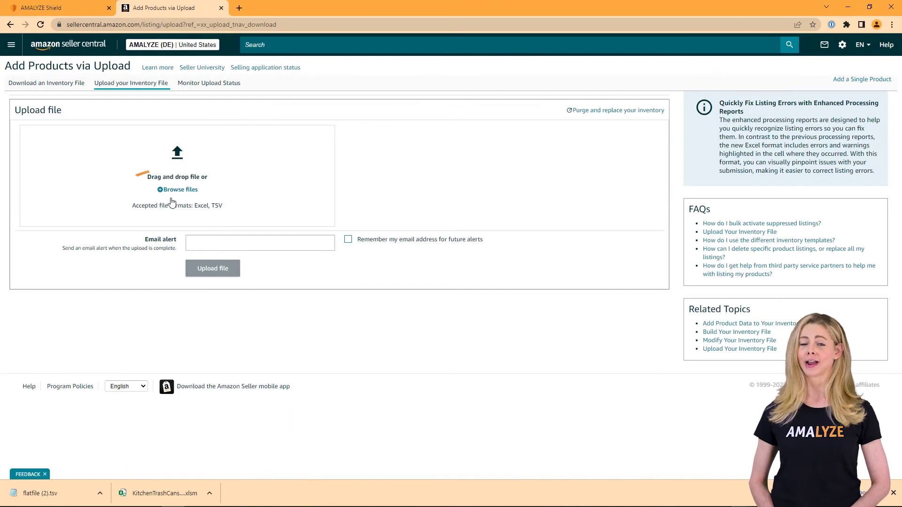
click(188, 185)
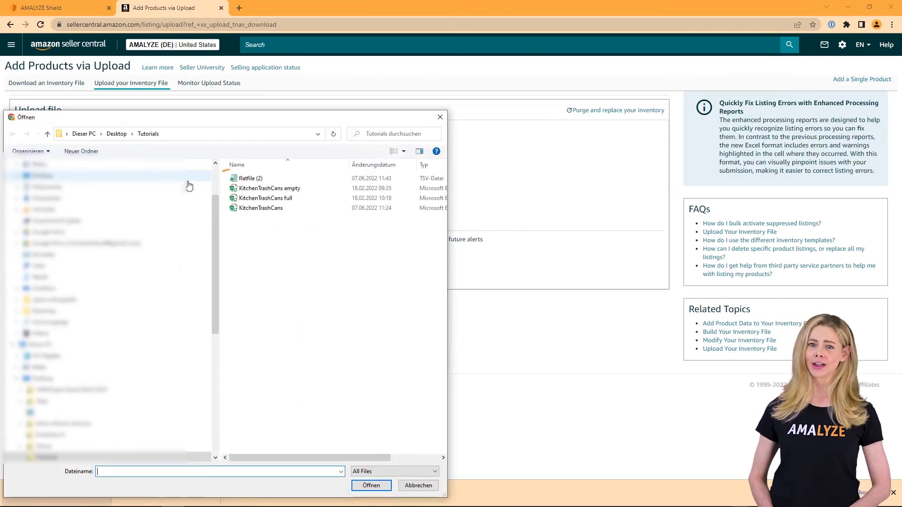
click(253, 179)
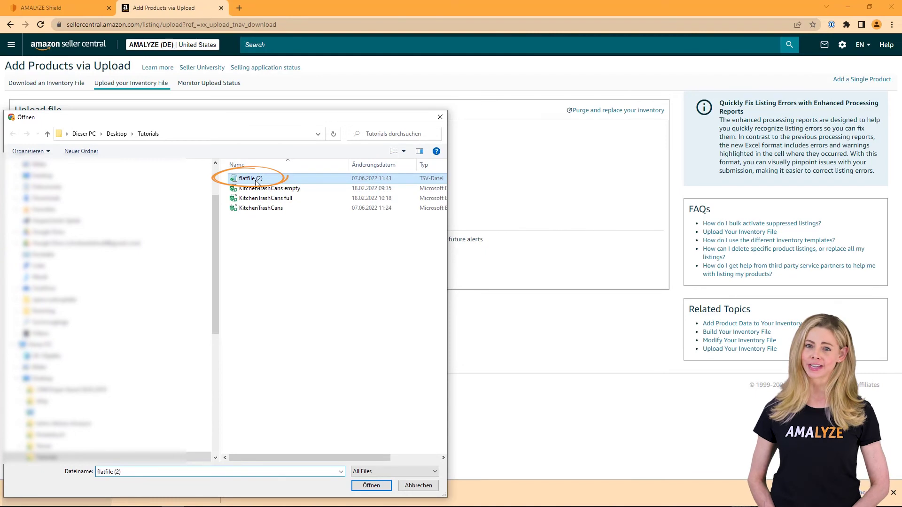
click(376, 487)
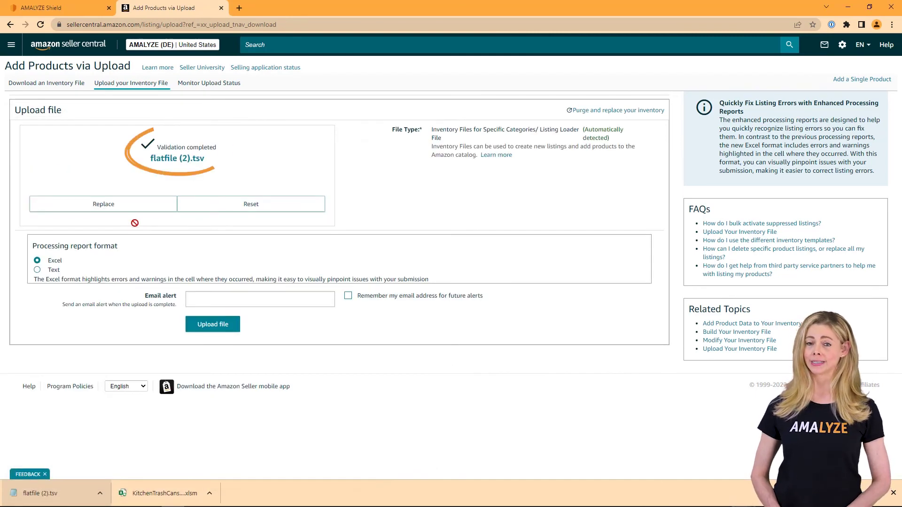